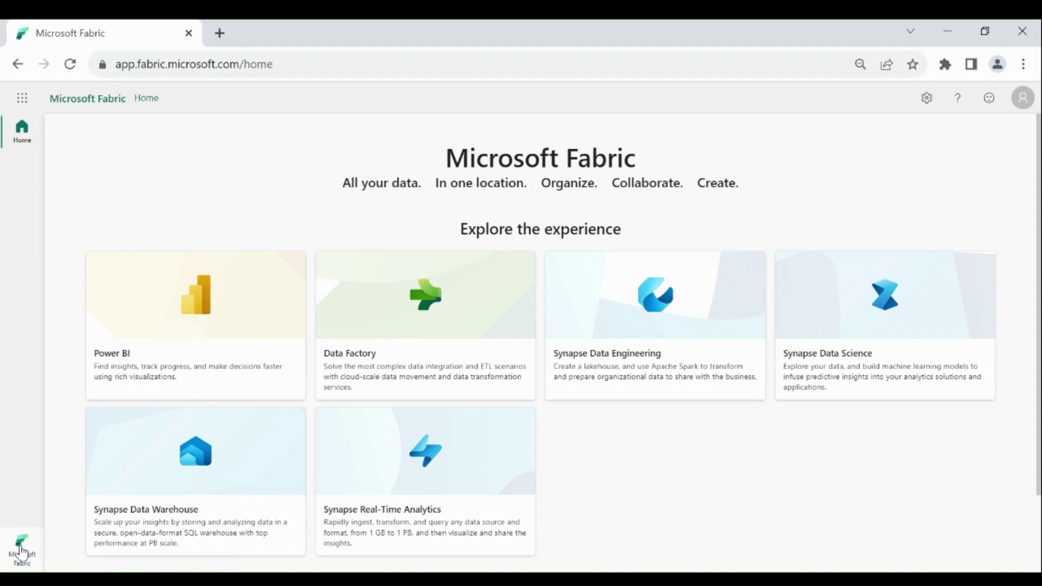
Step: Switch Fabric to the Data Warehouse experience, then open the Dataverse Academy workspace
{"action": "left_click", "coordinate": [22, 552]}
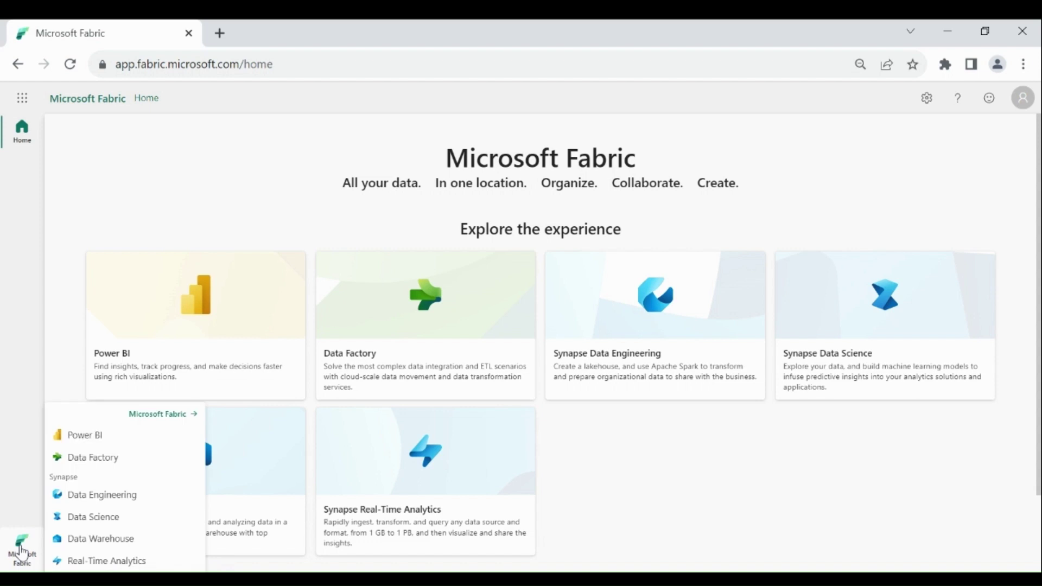
{"action": "left_click", "coordinate": [81, 542]}
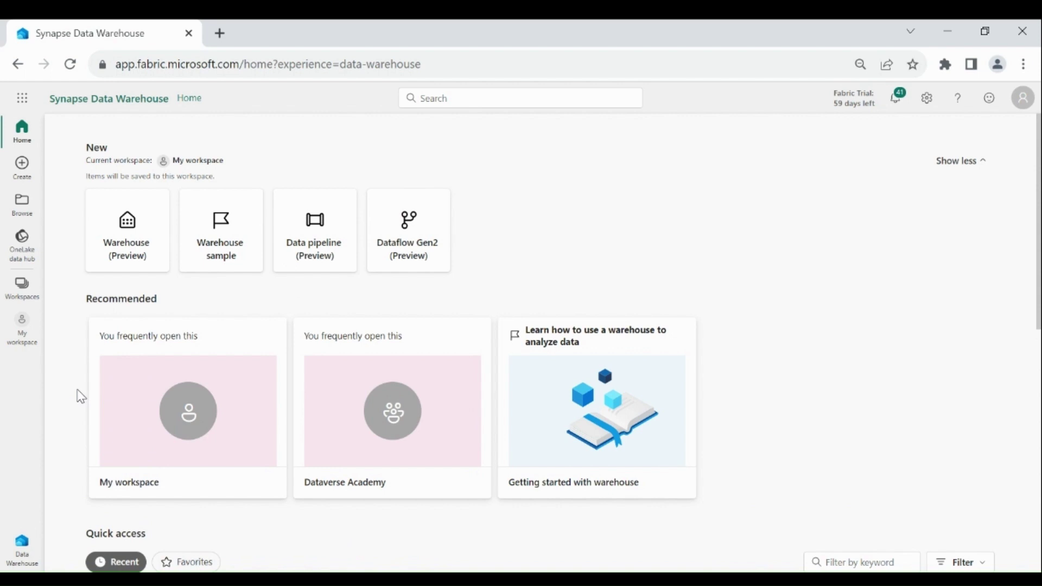
{"action": "left_click", "coordinate": [29, 298]}
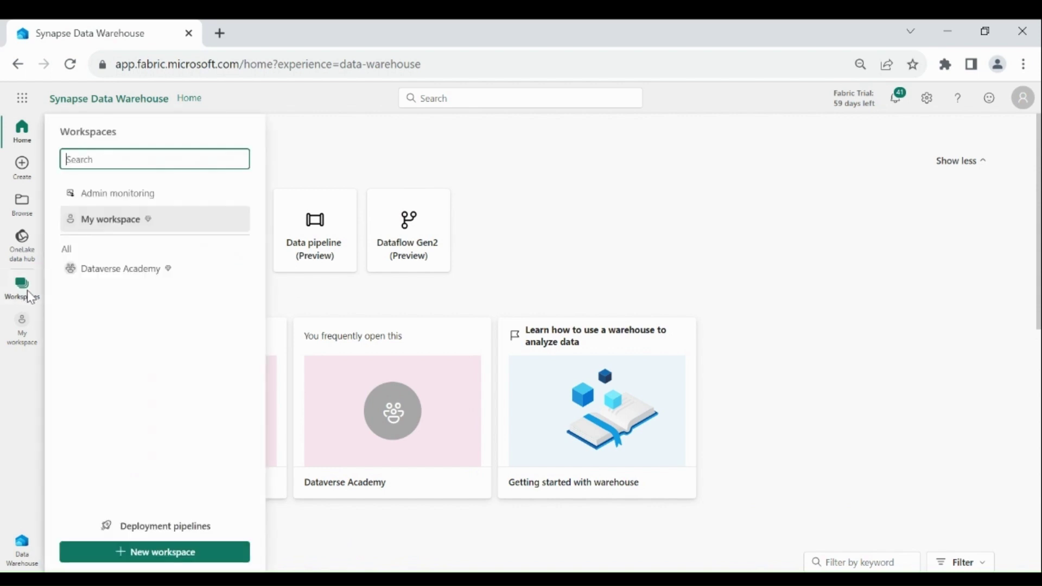
{"action": "left_click", "coordinate": [114, 277]}
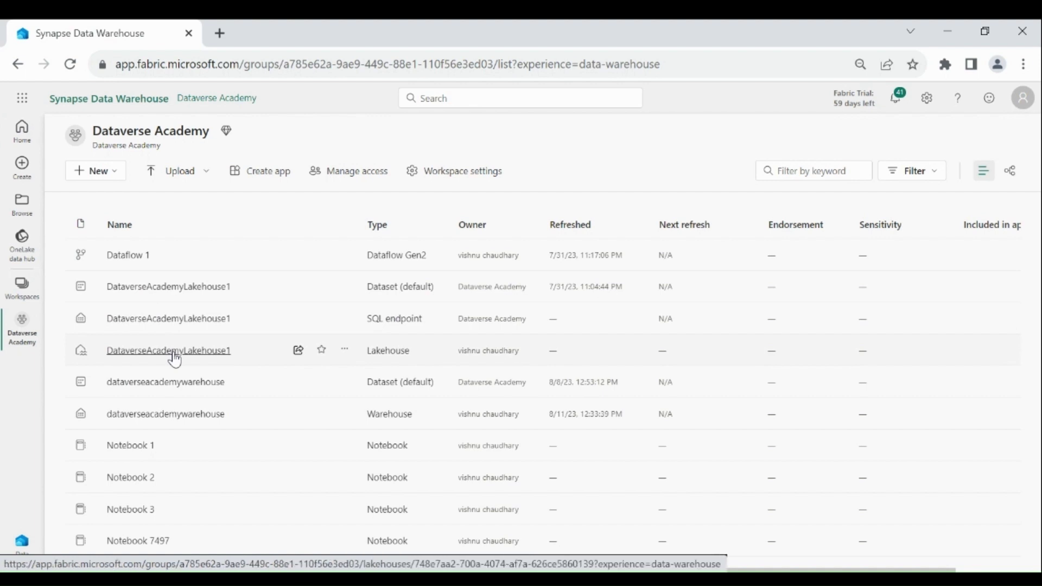
Step: Open the DataverseAcademyLakehouse1 lakehouse from the workspace item list
{"action": "left_click", "coordinate": [174, 351]}
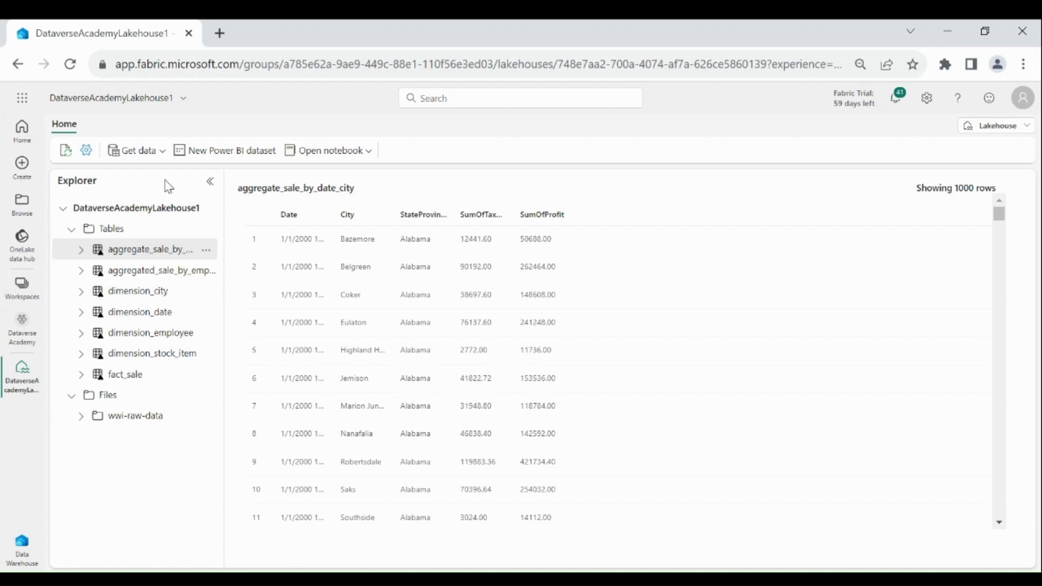
Step: Create a OneLake shortcut to dbo/dimension_customer from dataverseacademywarehouse in the lakehouse
{"action": "left_click", "coordinate": [154, 152]}
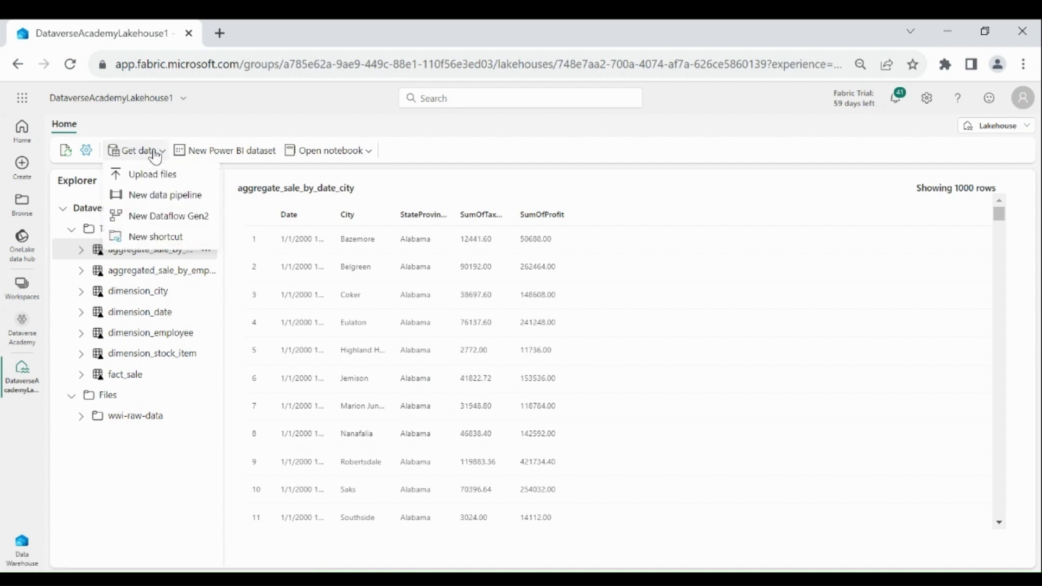
{"action": "left_click", "coordinate": [155, 235]}
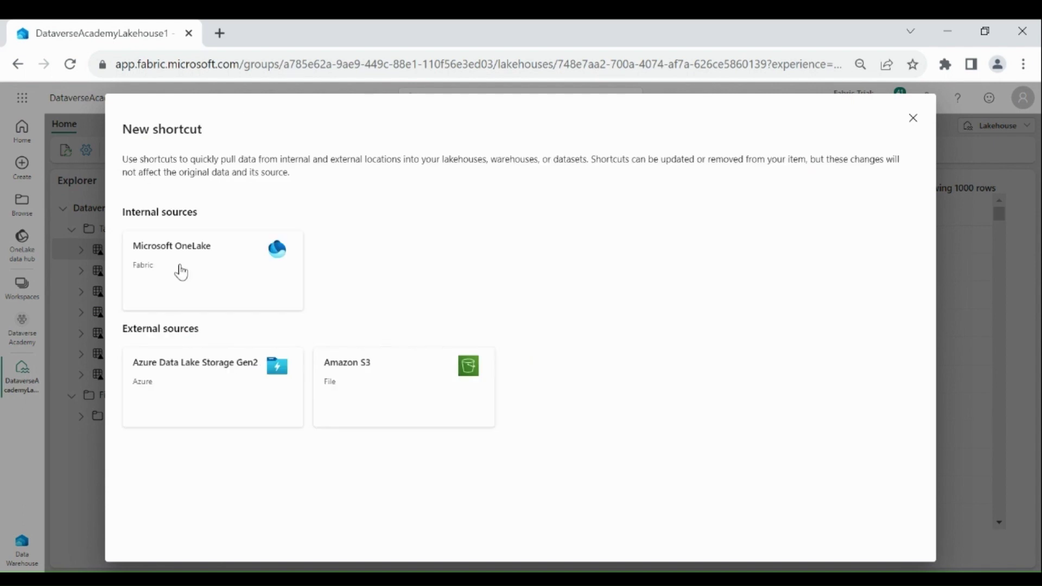
{"action": "left_click", "coordinate": [157, 240]}
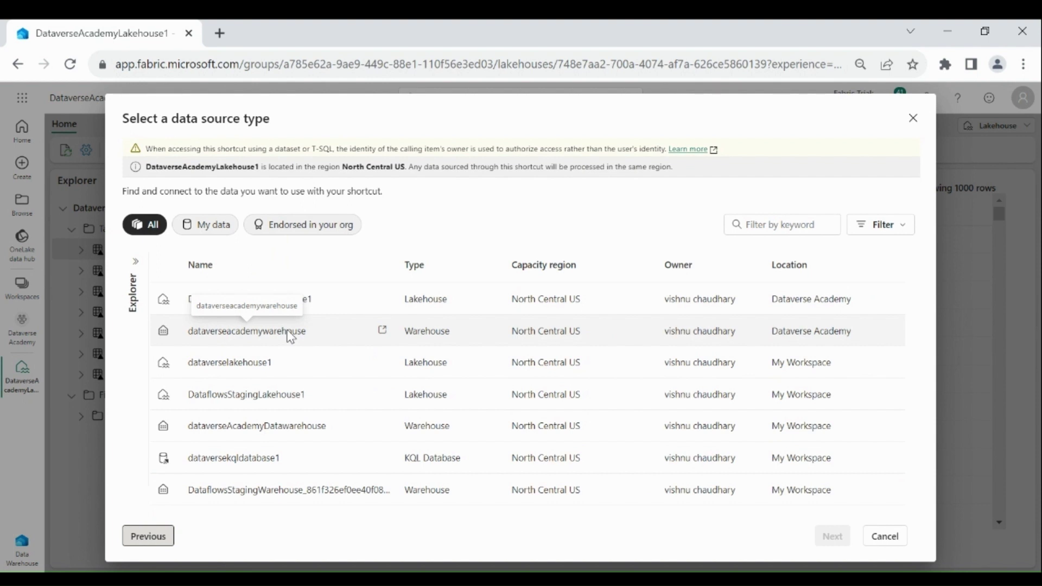
{"action": "left_click", "coordinate": [290, 334]}
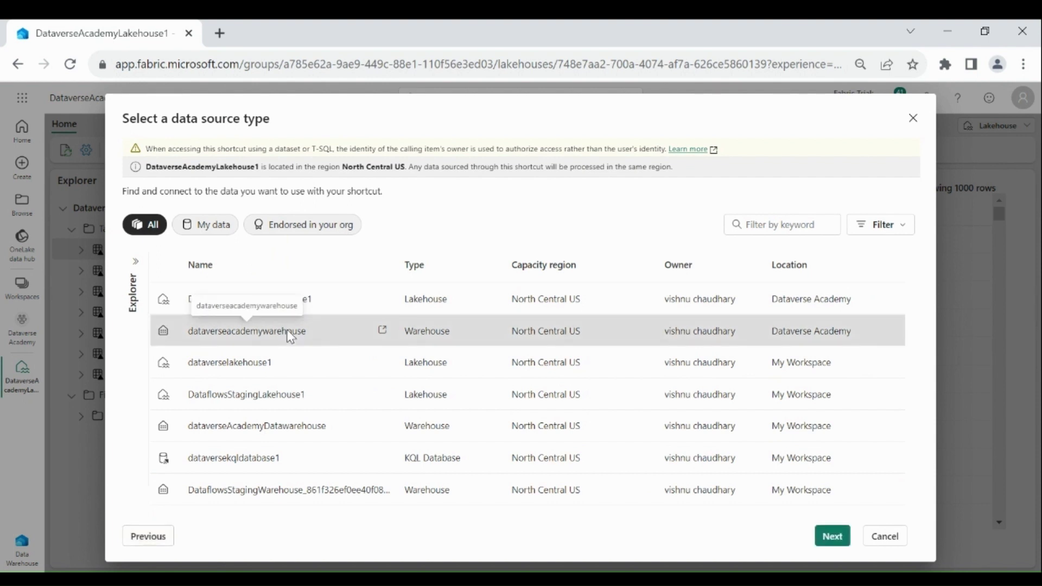
{"action": "left_click", "coordinate": [832, 537]}
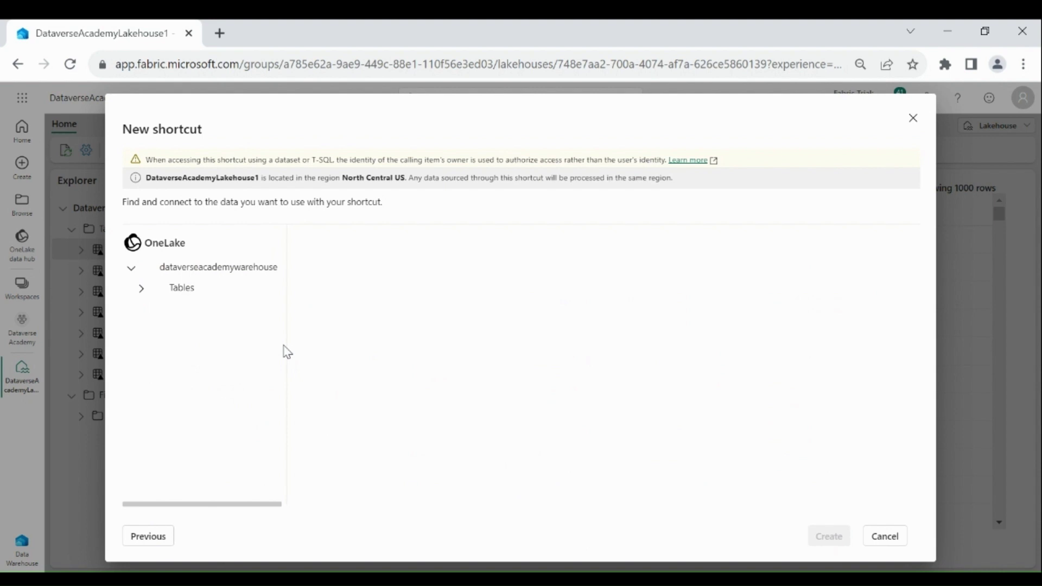
{"action": "left_click", "coordinate": [142, 292]}
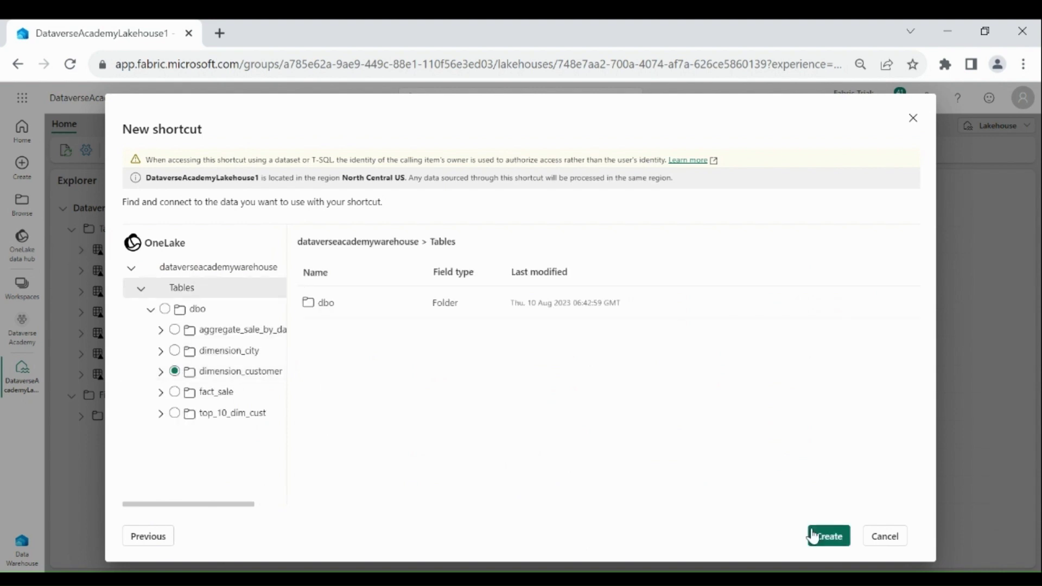
{"action": "left_click", "coordinate": [813, 534]}
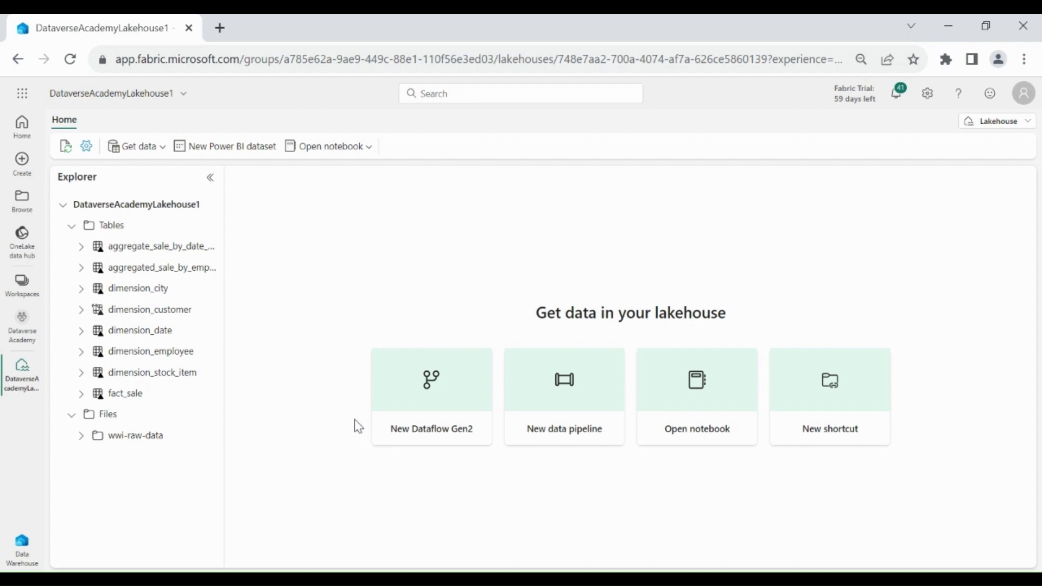
Step: Create a new notebook from the lakehouse's Open notebook menu
{"action": "left_click", "coordinate": [309, 154]}
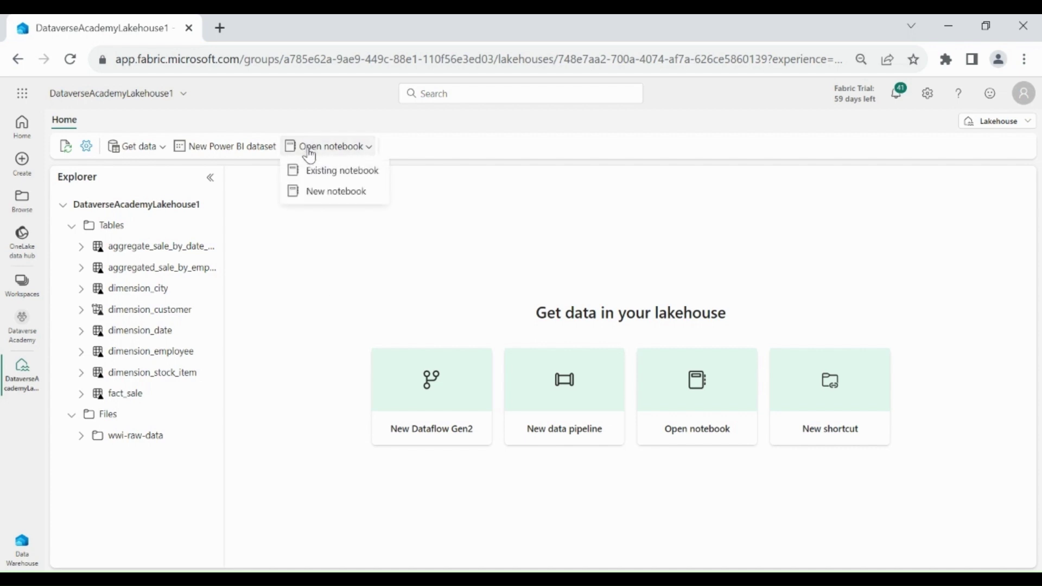
{"action": "left_click", "coordinate": [322, 193]}
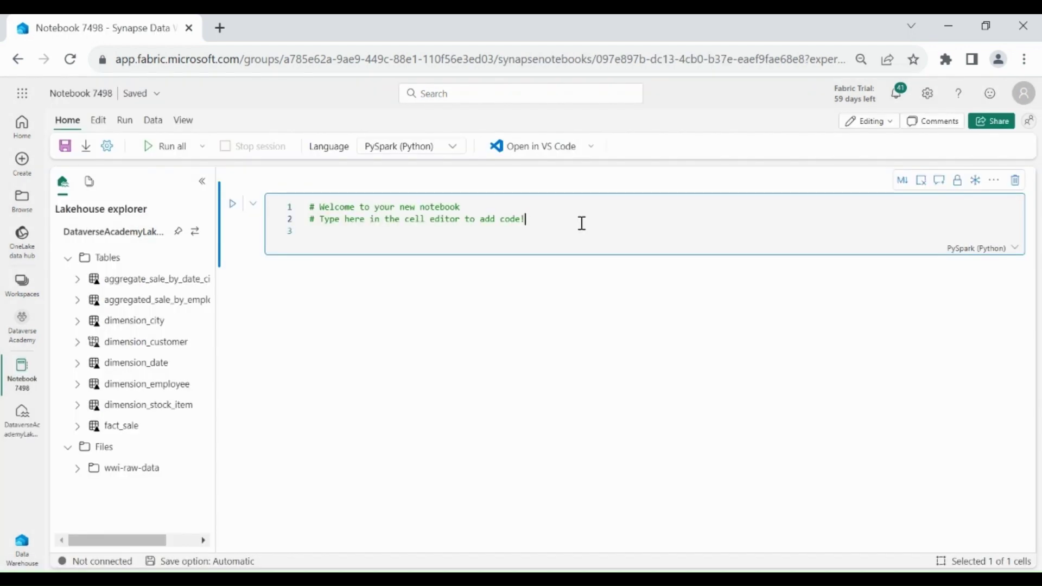
Step: Load the dimension_customer table into df with spark.read.table
{"action": "key", "text": "Return"}
{"action": "key", "text": "Return"}
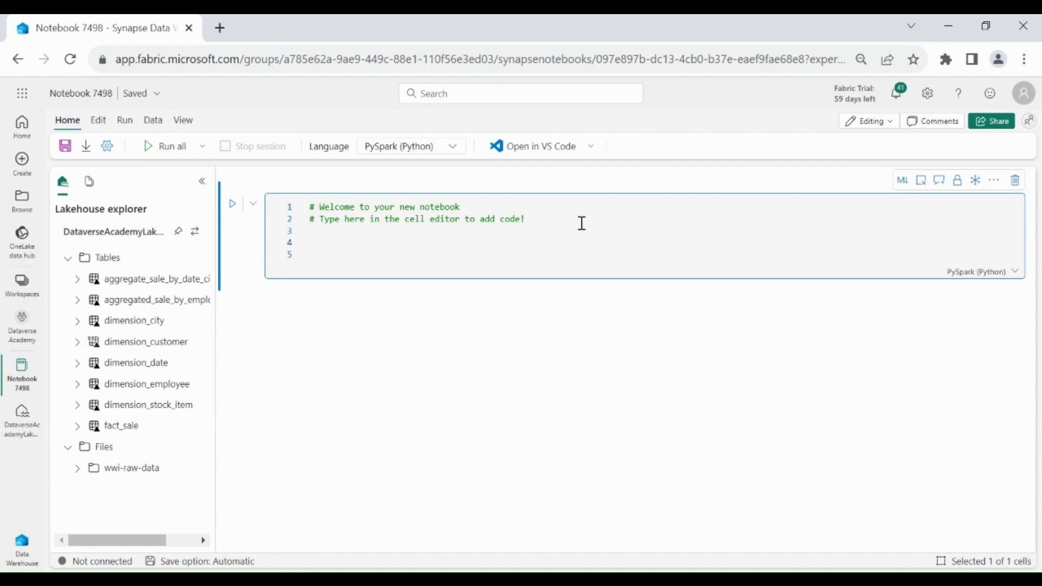
{"action": "key", "text": "Return"}
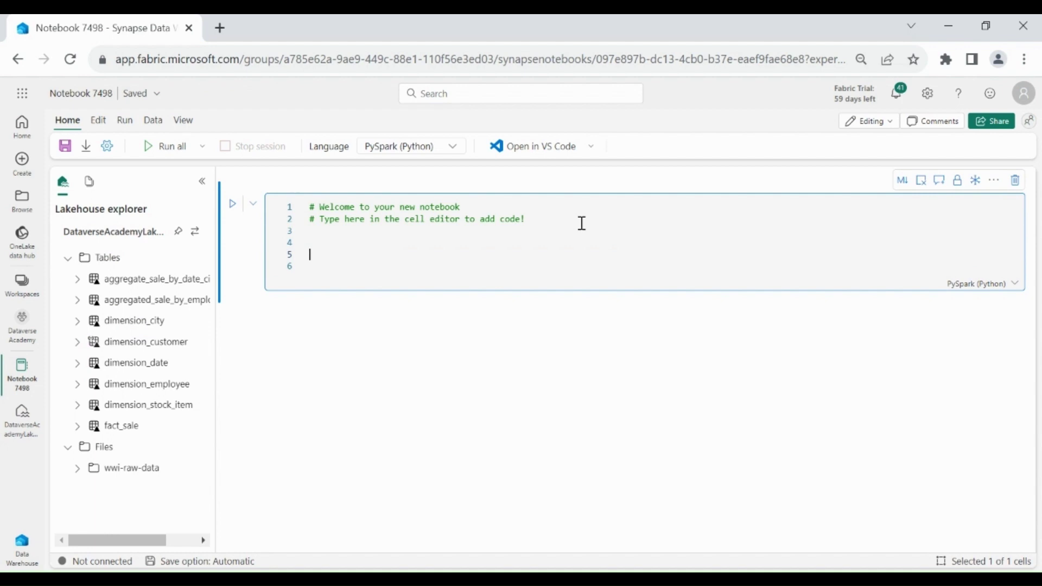
{"action": "type", "text": "df=sp"}
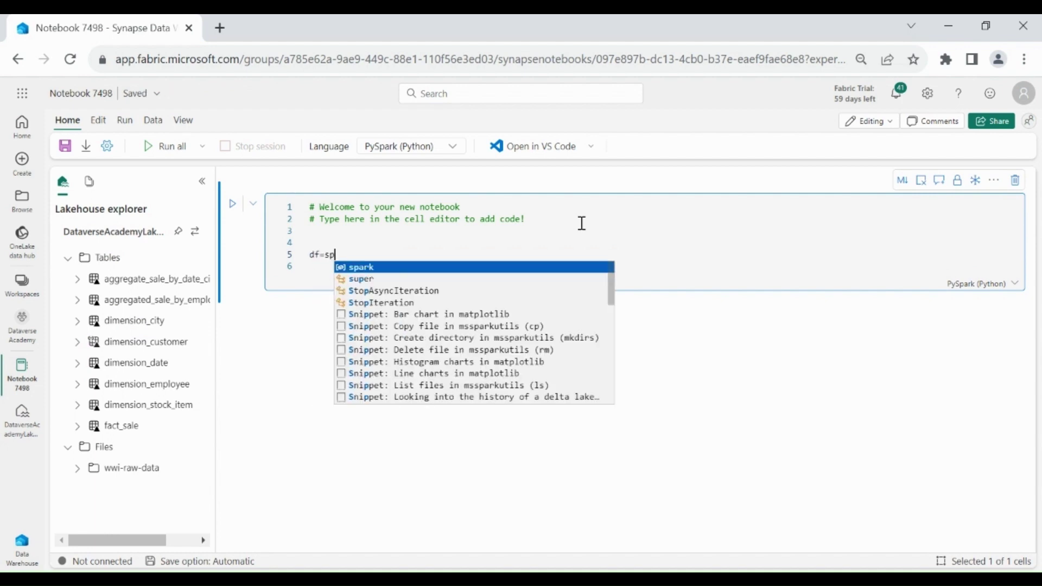
{"action": "type", "text": "ark."}
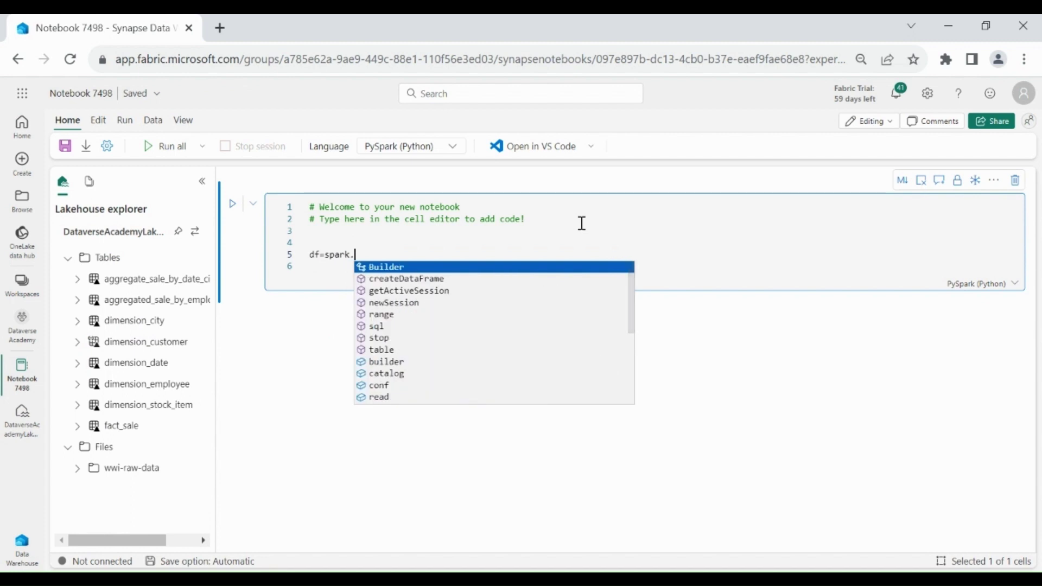
{"action": "type", "text": "read.t"}
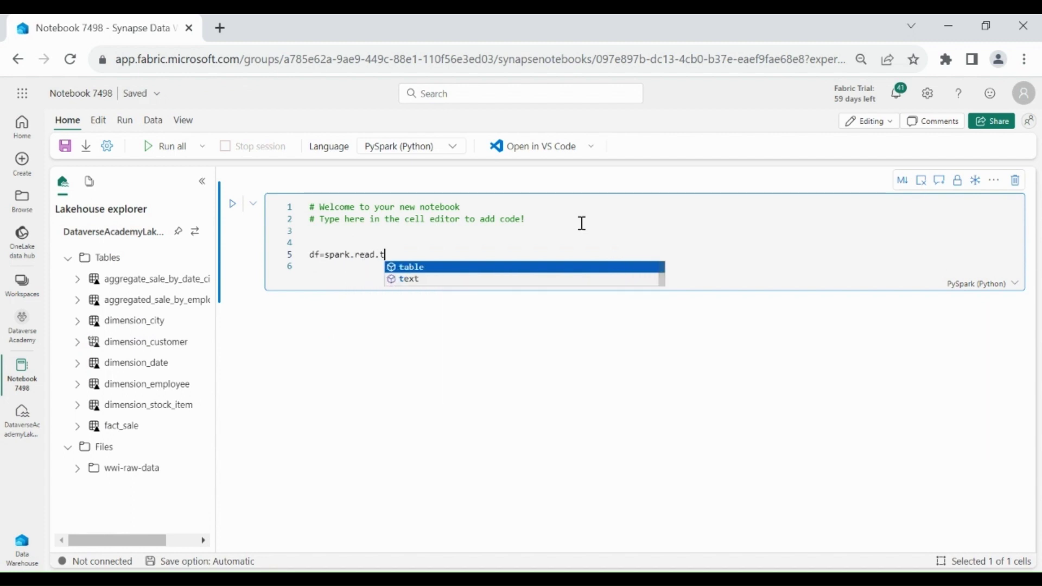
{"action": "type", "text": "able("}
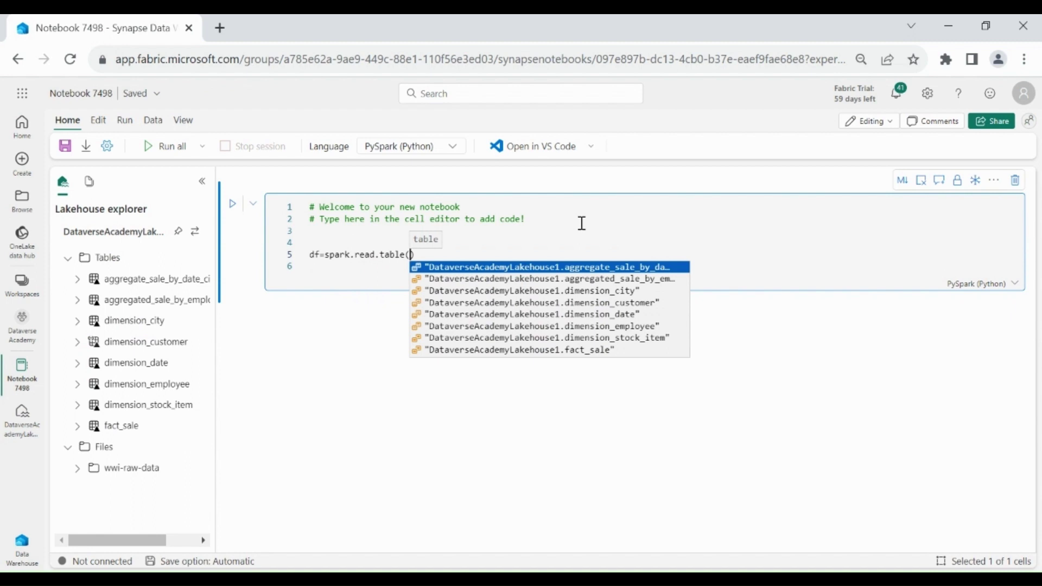
{"action": "key", "text": "Down"}
{"action": "key", "text": "Down"}
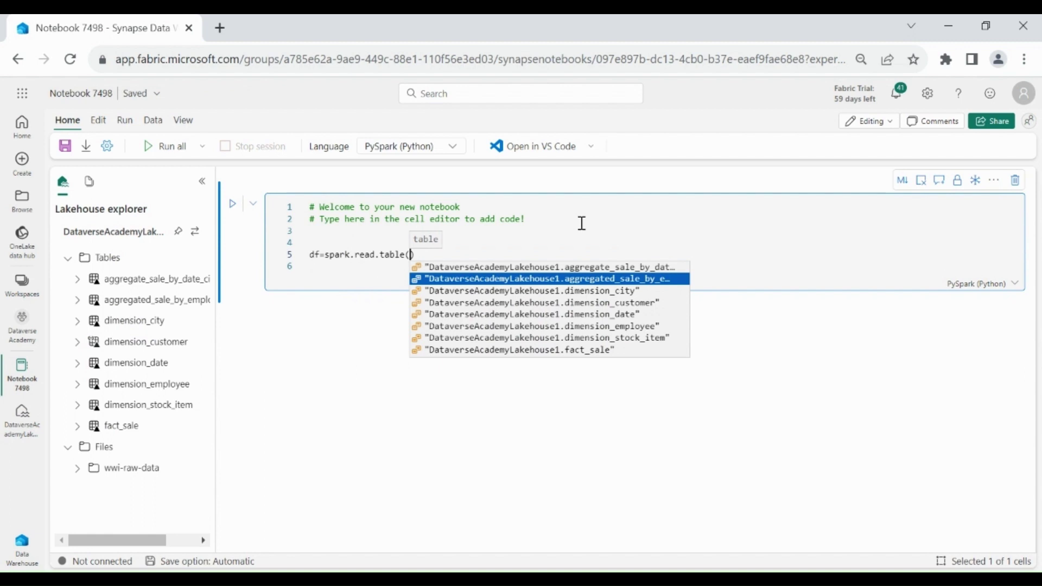
{"action": "key", "text": "Down"}
{"action": "key", "text": "Return"}
{"action": "left_click", "coordinate": [325, 267]}
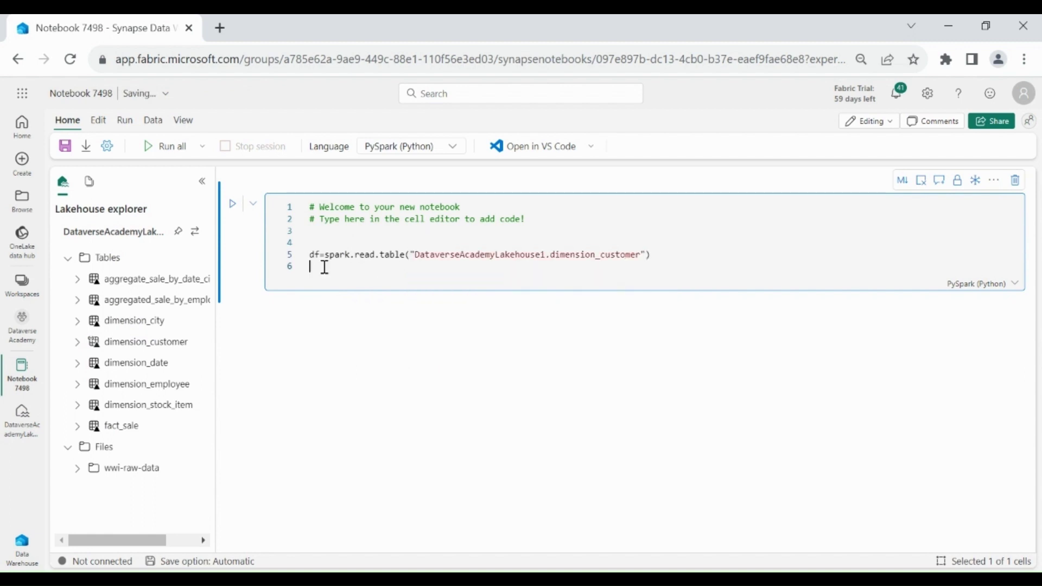
Step: Add df.show(10) and run the cell to display the first 10 customer rows
{"action": "type", "text": "df.s"}
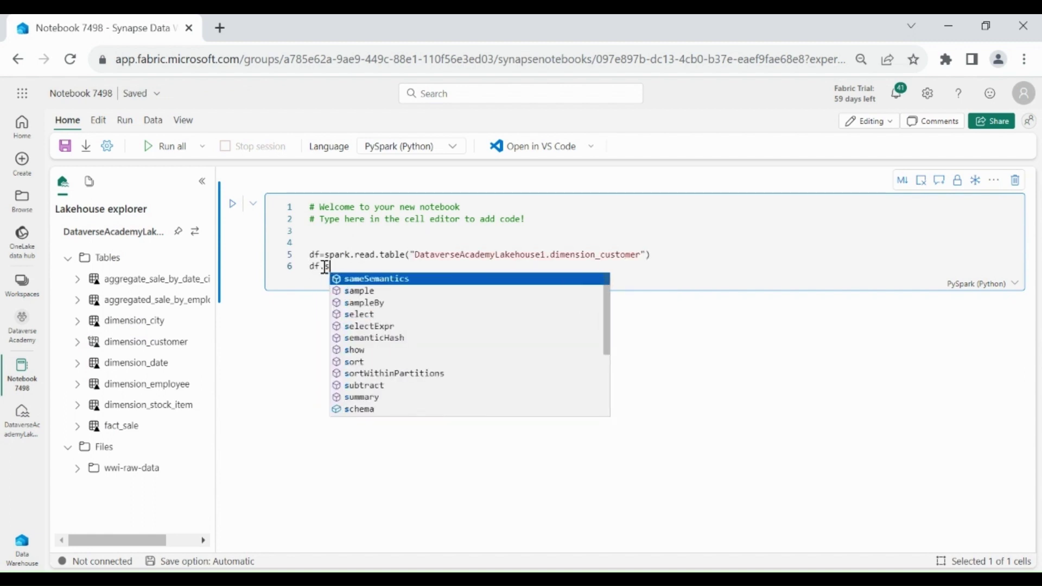
{"action": "type", "text": "how(10)"}
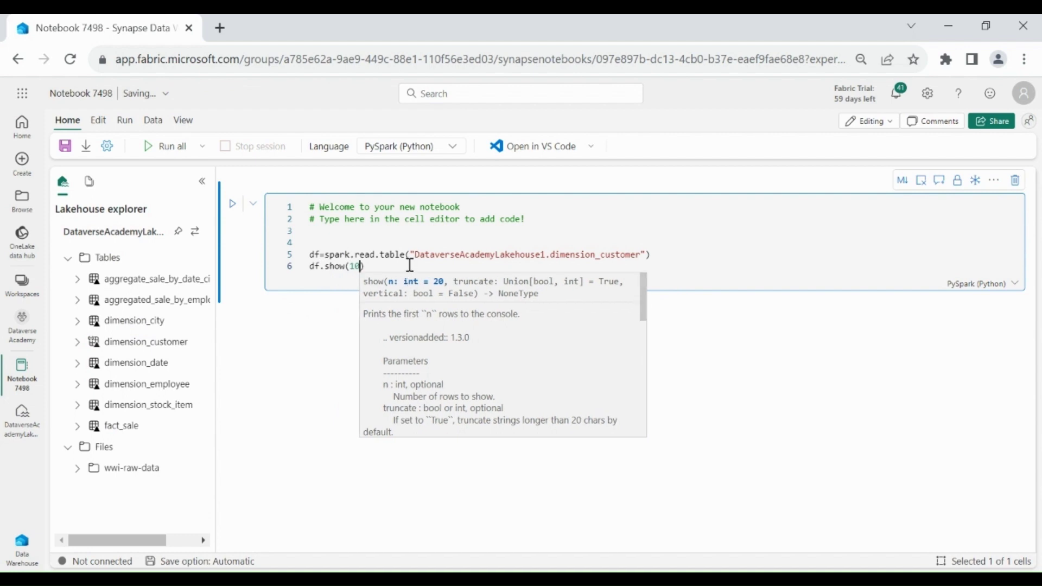
{"action": "key", "text": "ctrl+Home"}
{"action": "key", "text": "End"}
{"action": "key", "text": "ctrl+End"}
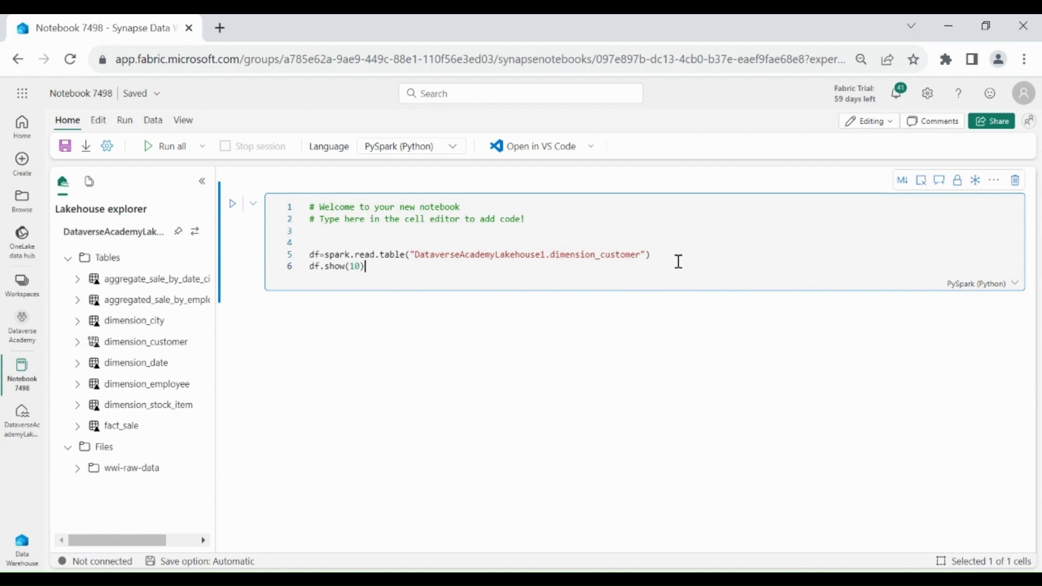
{"action": "key", "text": "shift+Return"}
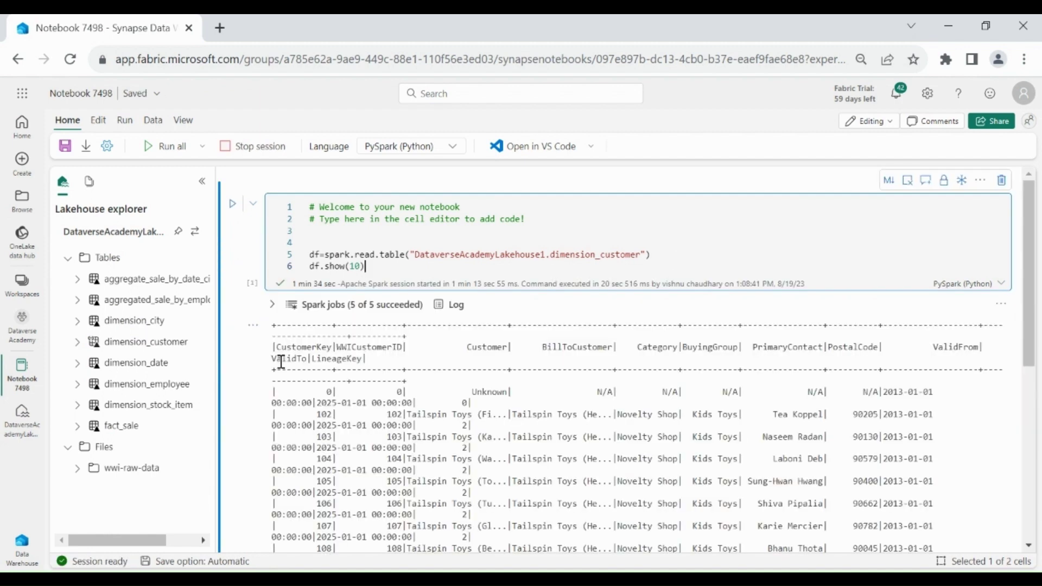
Step: Start df1 by selecting Customer and BuyingGroup from df, grouped by BuyingGroup
{"action": "left_click_drag", "start_coordinate": [281, 362], "coordinate": [945, 508]}
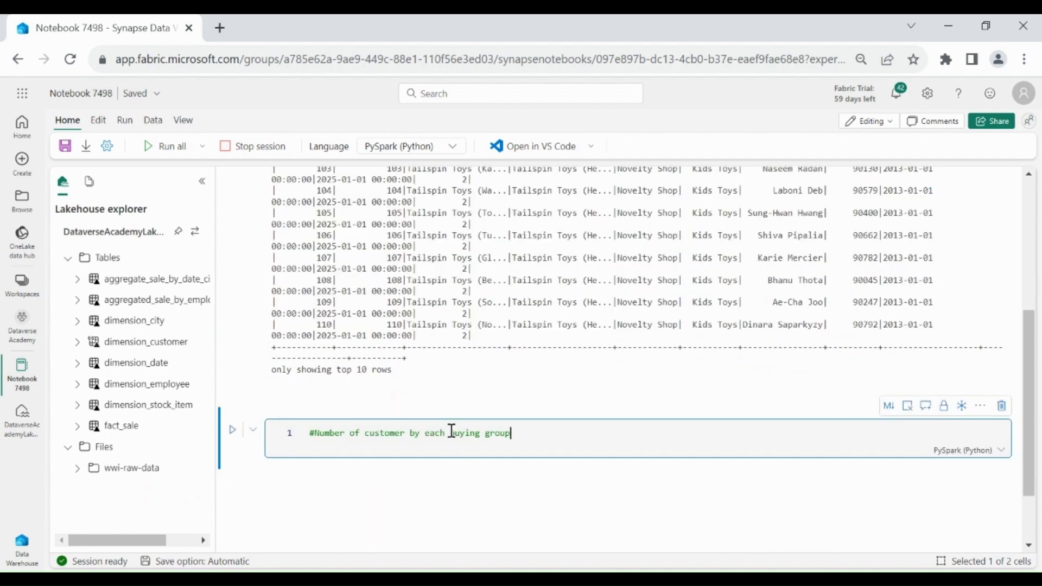
{"action": "key", "text": "Return"}
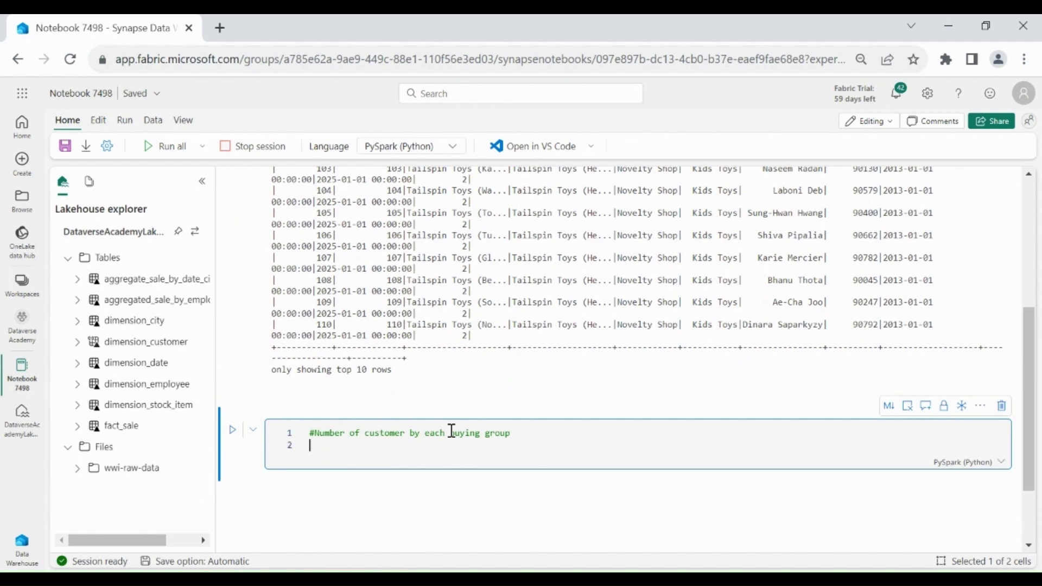
{"action": "type", "text": "df1=df."}
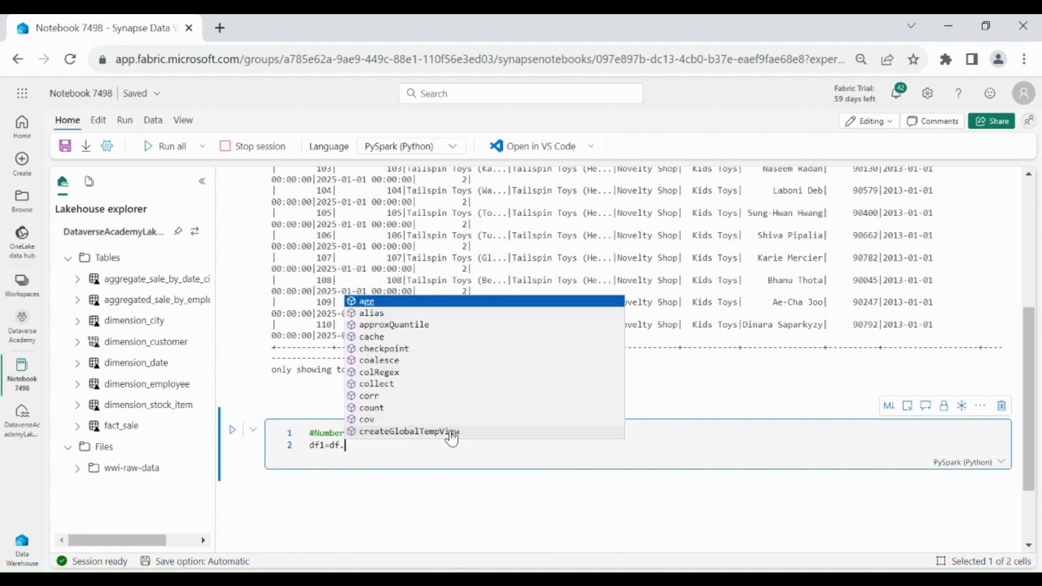
{"action": "type", "text": "select("}
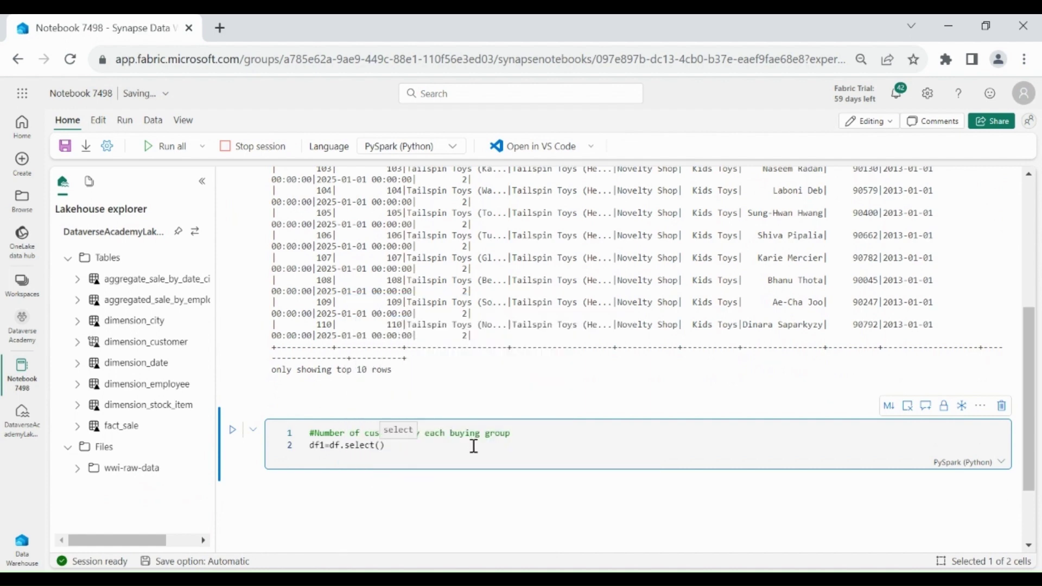
{"action": "type", "text": "\"Custom"}
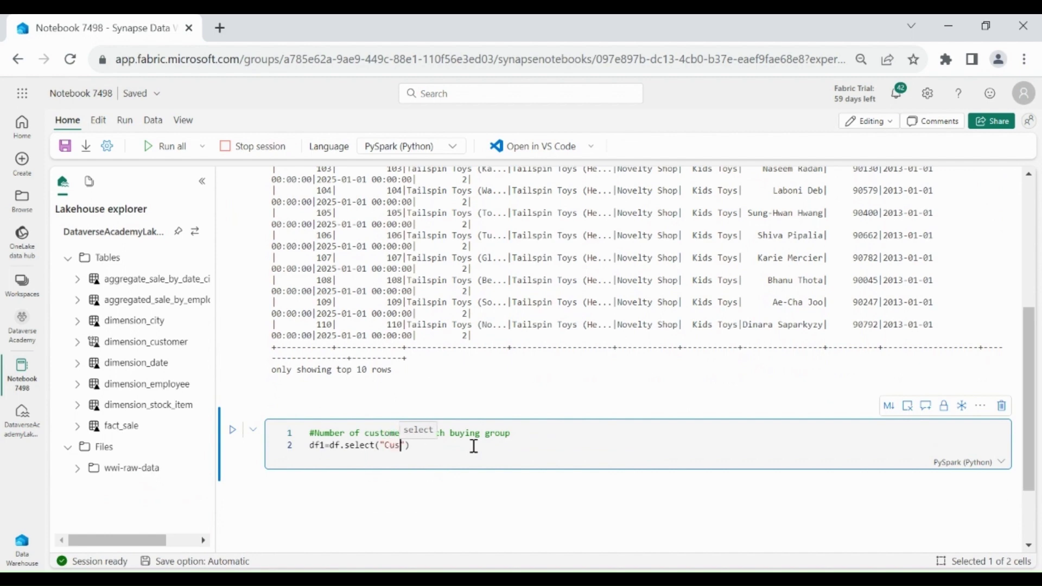
{"action": "type", "text": "er\","}
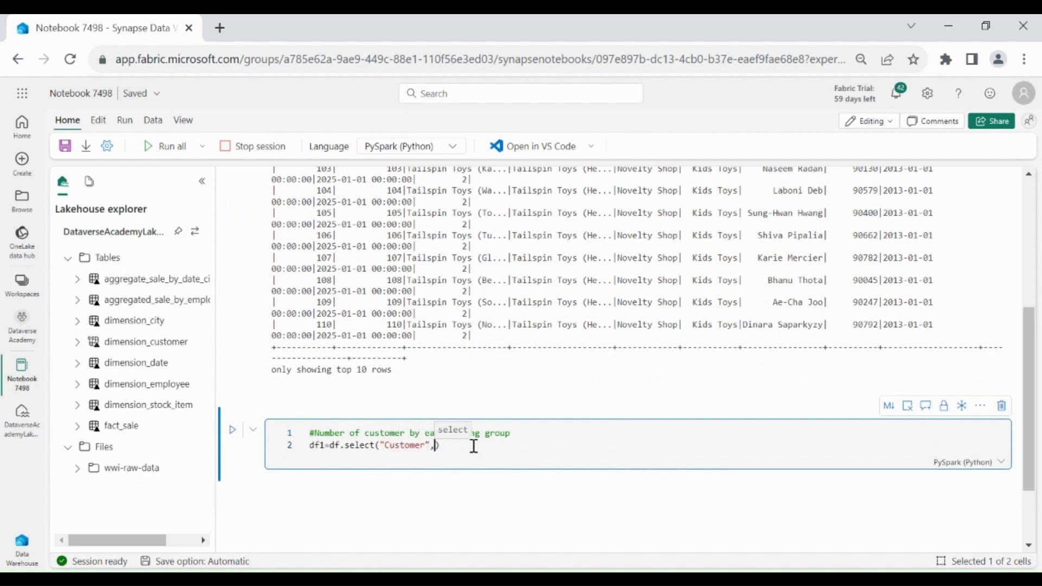
{"action": "type", "text": "\"BuyingGroup\").grpo"}
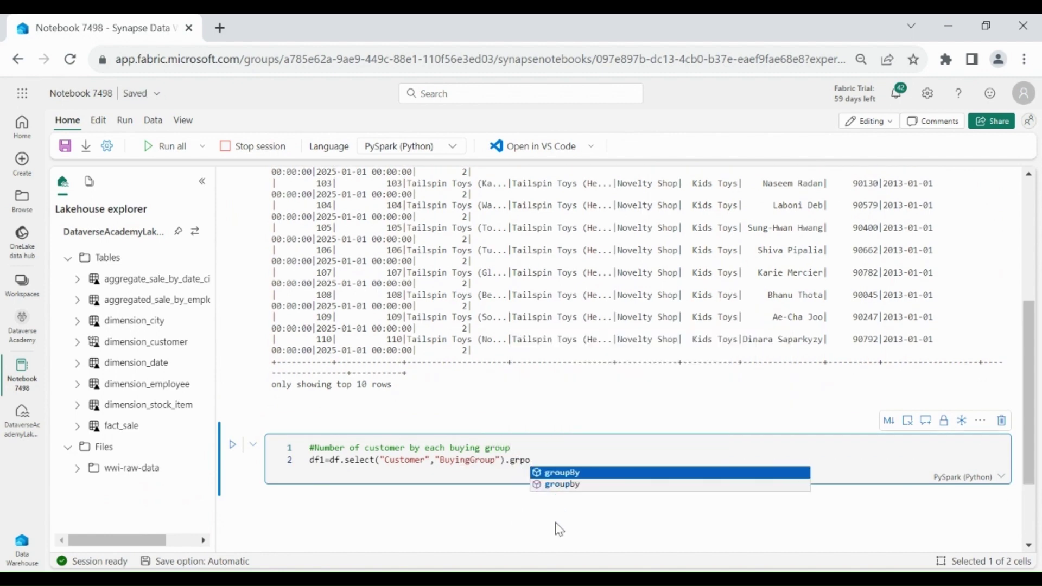
{"action": "key", "text": "Return"}
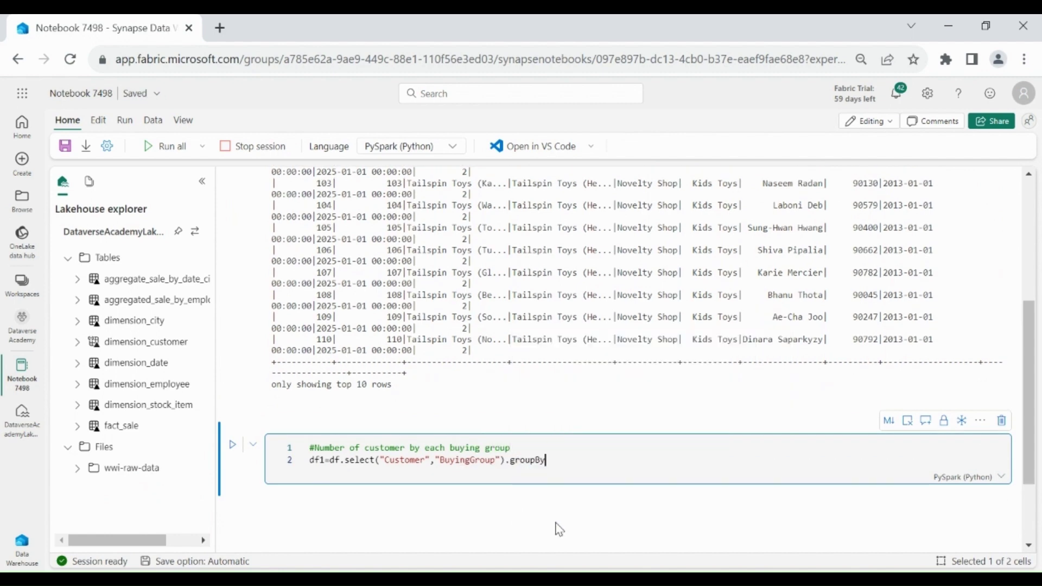
{"action": "type", "text": "(\""}
{"action": "double_click", "coordinate": [462, 460]}
{"action": "key", "text": "ctrl+c"}
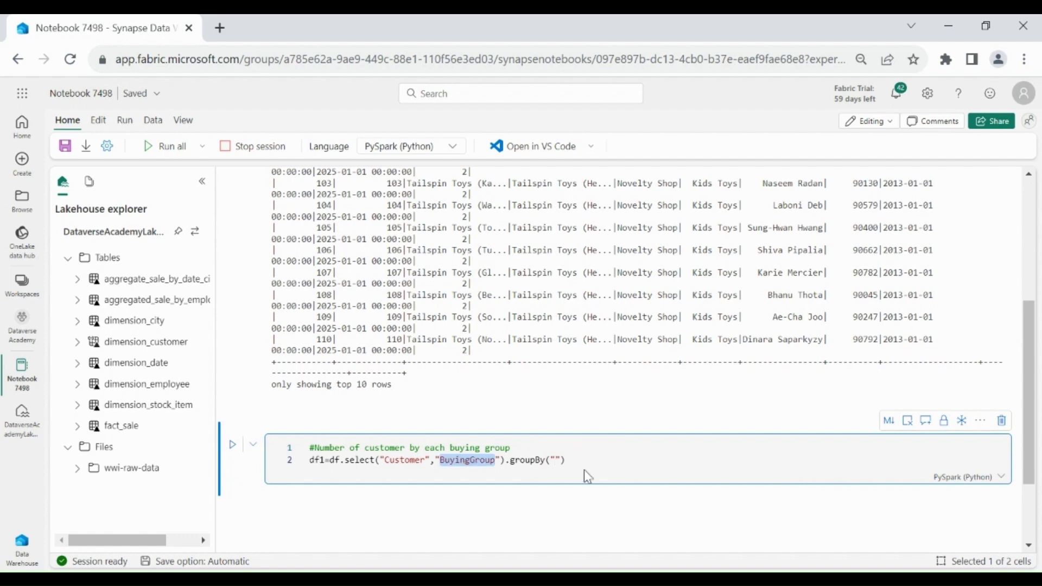
{"action": "left_click", "coordinate": [557, 460]}
{"action": "key", "text": "ctrl+v"}
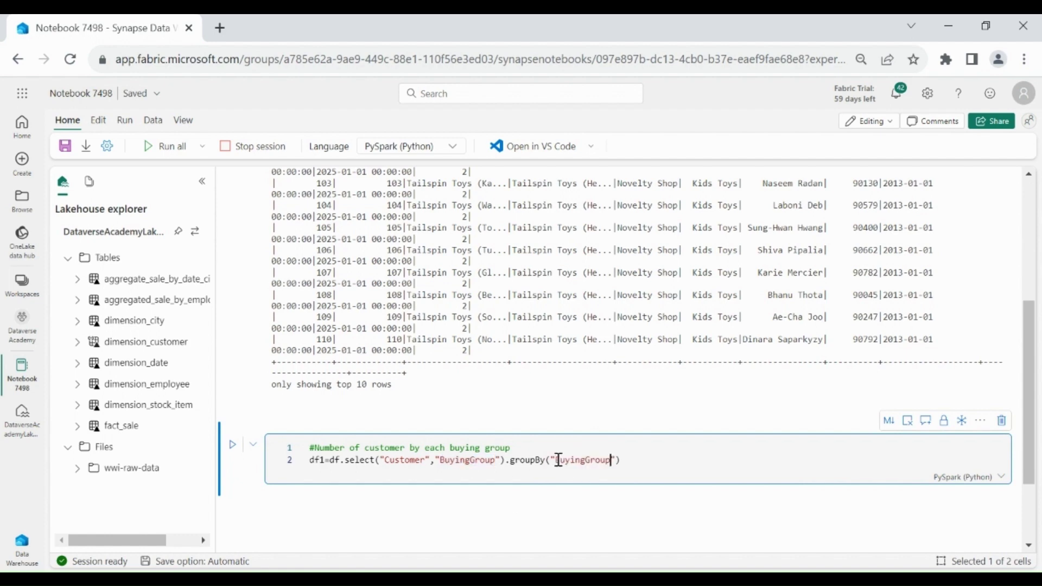
Step: Aggregate with expr("Count(Customer)") and add df1.show() on the next line
{"action": "type", "text": ".a"}
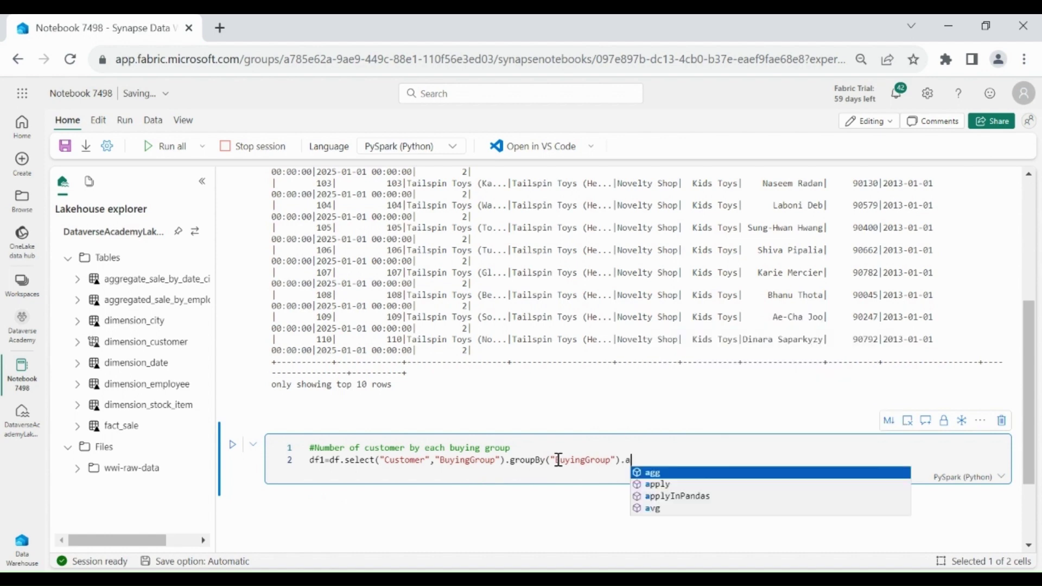
{"action": "type", "text": "gg("}
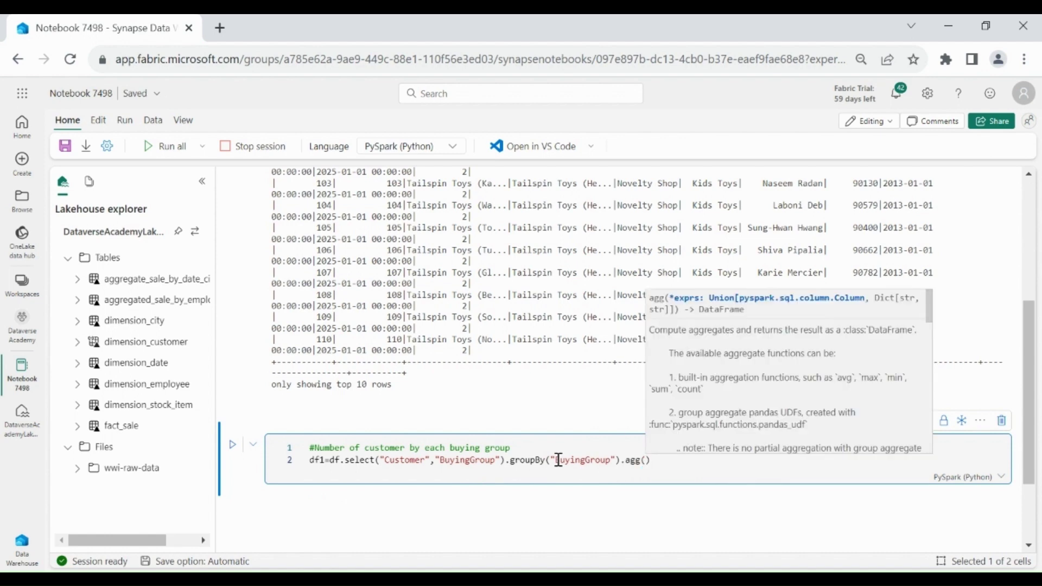
{"action": "key", "text": "Escape"}
{"action": "type", "text": "exc"}
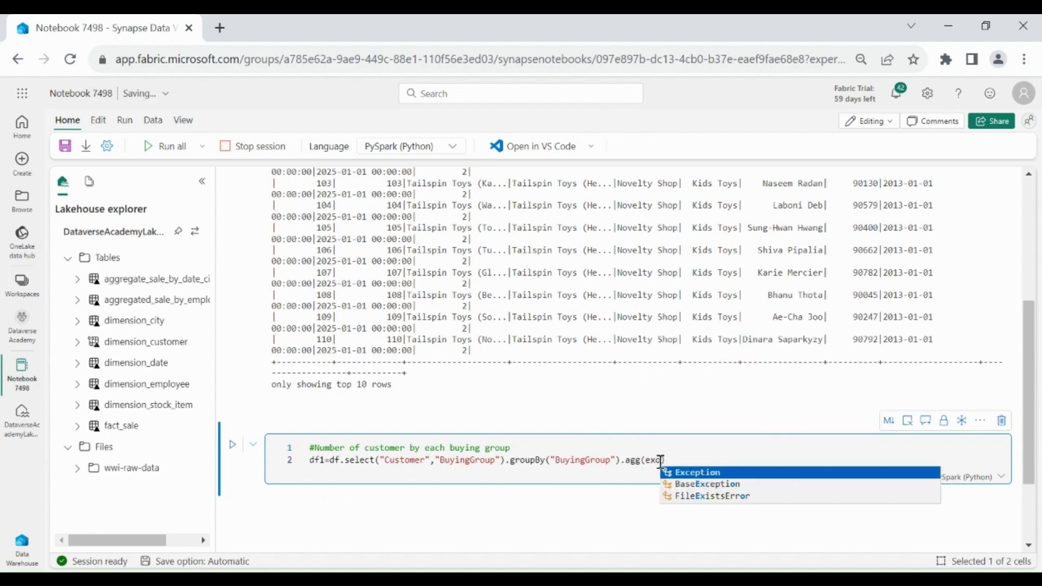
{"action": "key", "text": "BackSpace"}
{"action": "type", "text": "pr("}
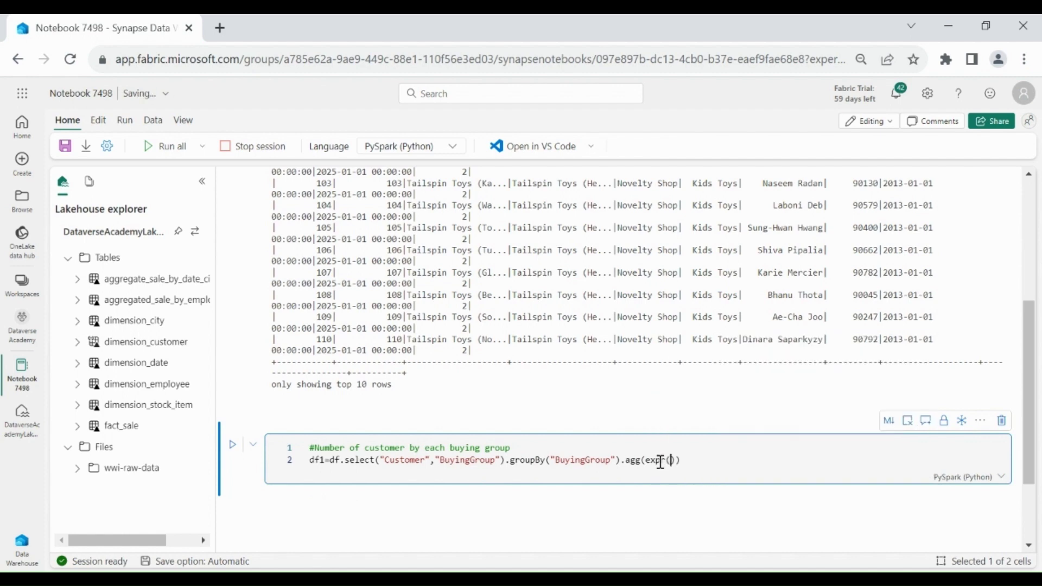
{"action": "type", "text": "\"count(Customer"}
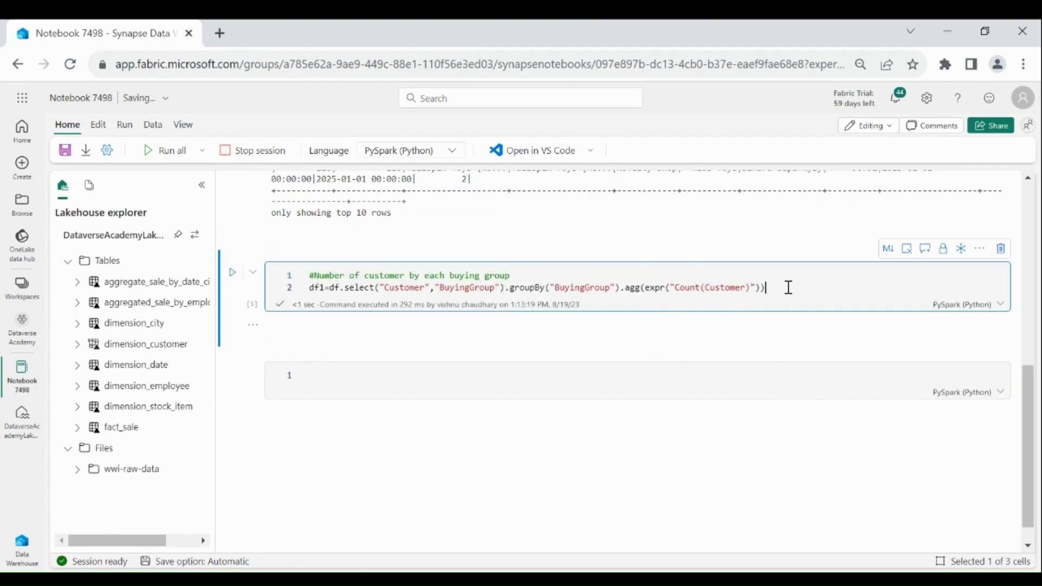
{"action": "key", "text": "Return"}
{"action": "type", "text": "df1"}
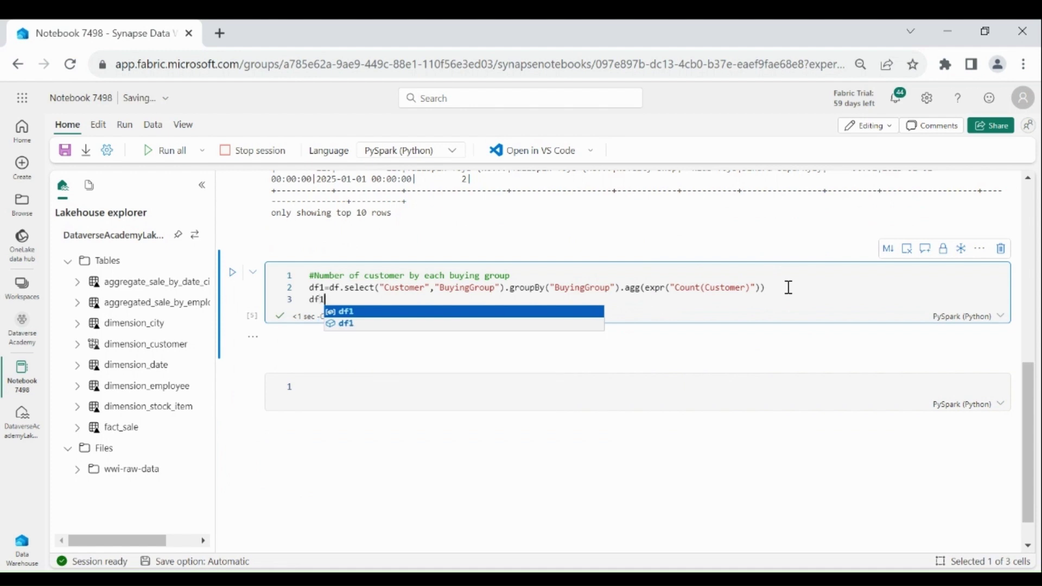
{"action": "type", "text": ".show()"}
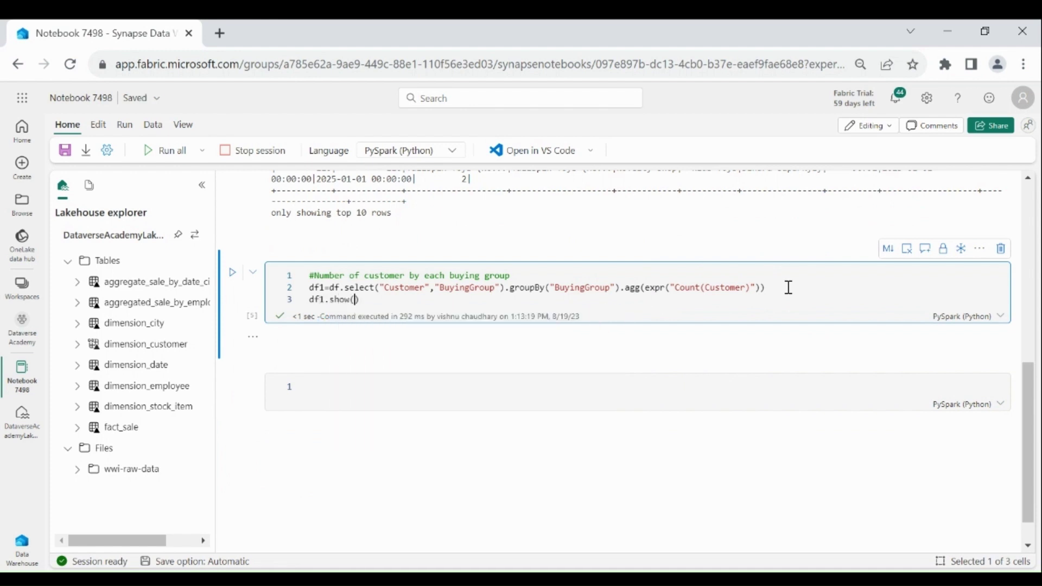
Step: Add 'from pyspark.sql.functions import expr' below the comment line in the second cell
{"action": "double_click", "coordinate": [657, 291]}
{"action": "left_click", "coordinate": [546, 276]}
{"action": "key", "text": "Return"}
{"action": "type", "text": "from"}
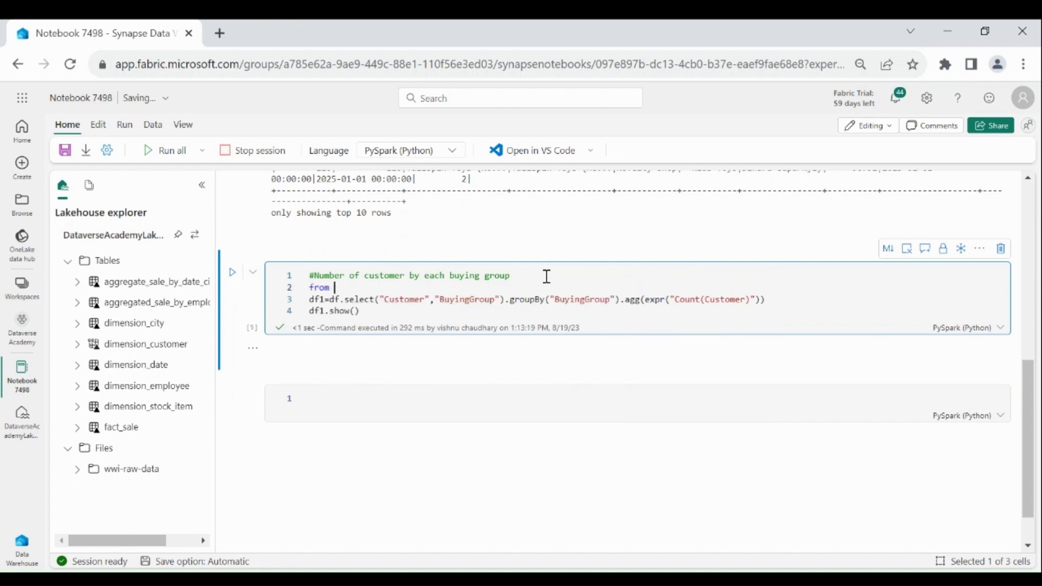
{"action": "type", "text": " pyspark"}
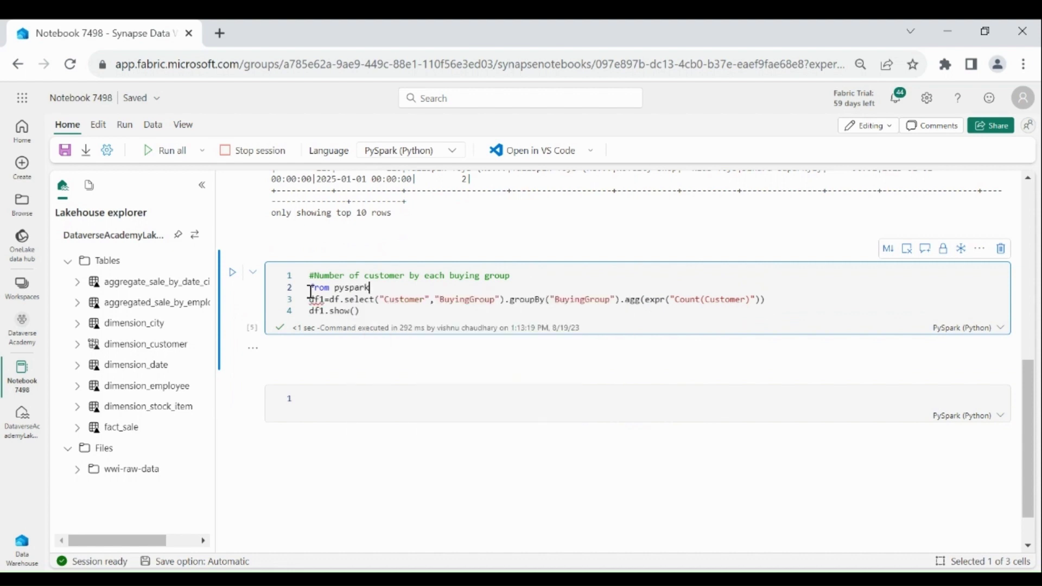
{"action": "type", "text": ".sql"}
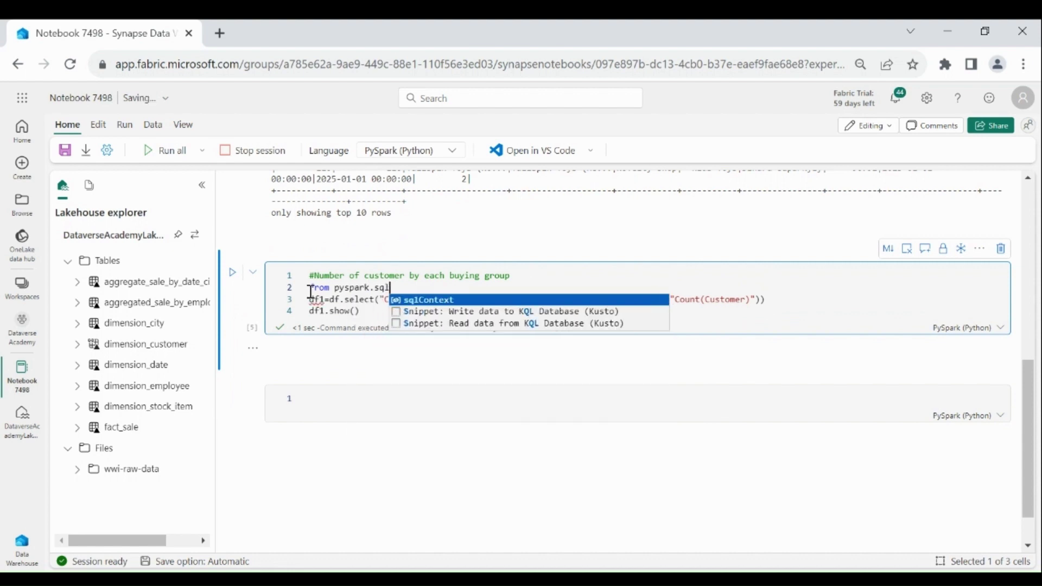
{"action": "type", "text": "."}
{"action": "type", "text": "fun"}
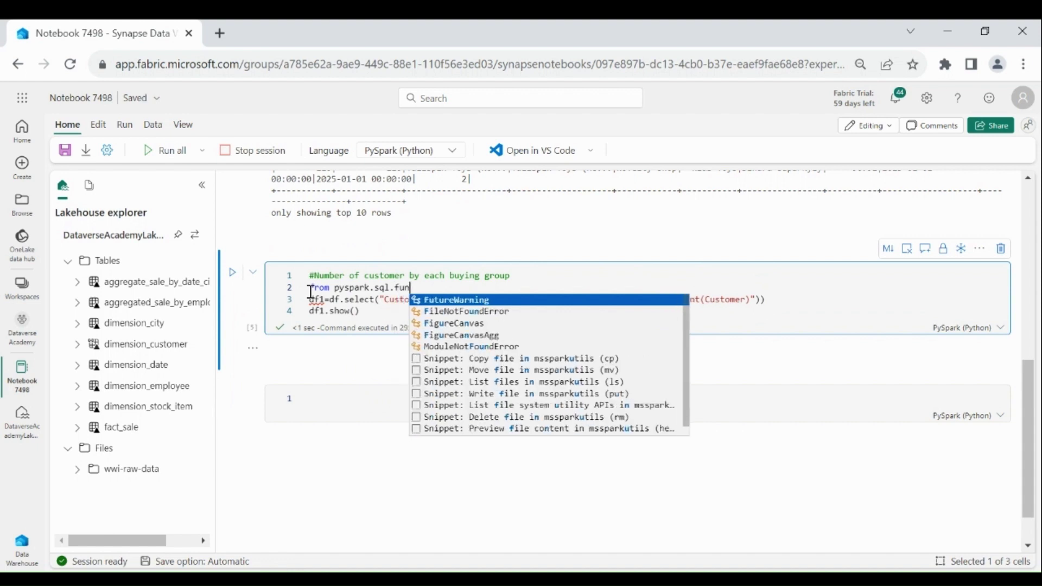
{"action": "type", "text": "ctions import "}
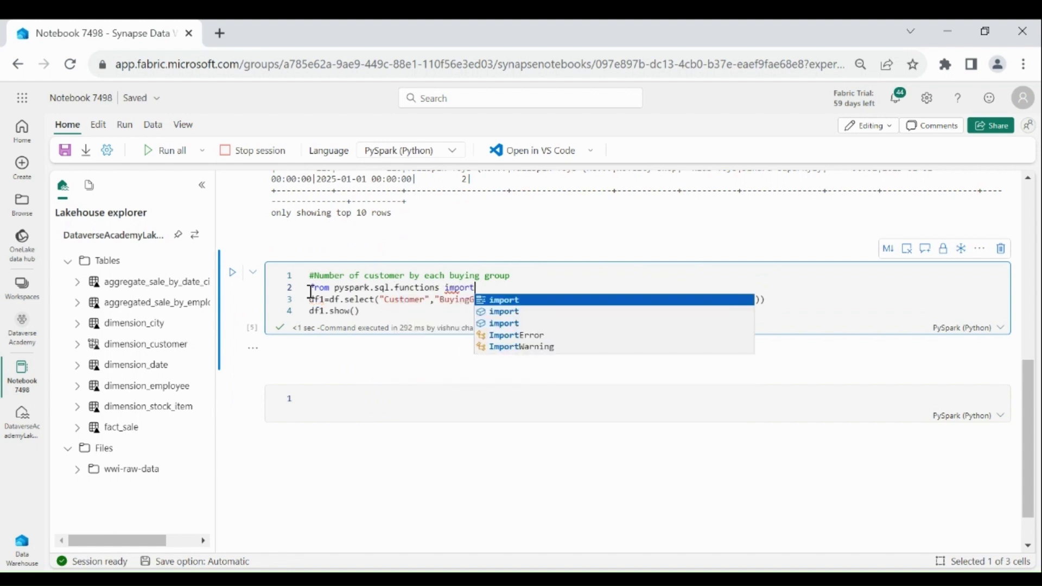
{"action": "type", "text": "expr"}
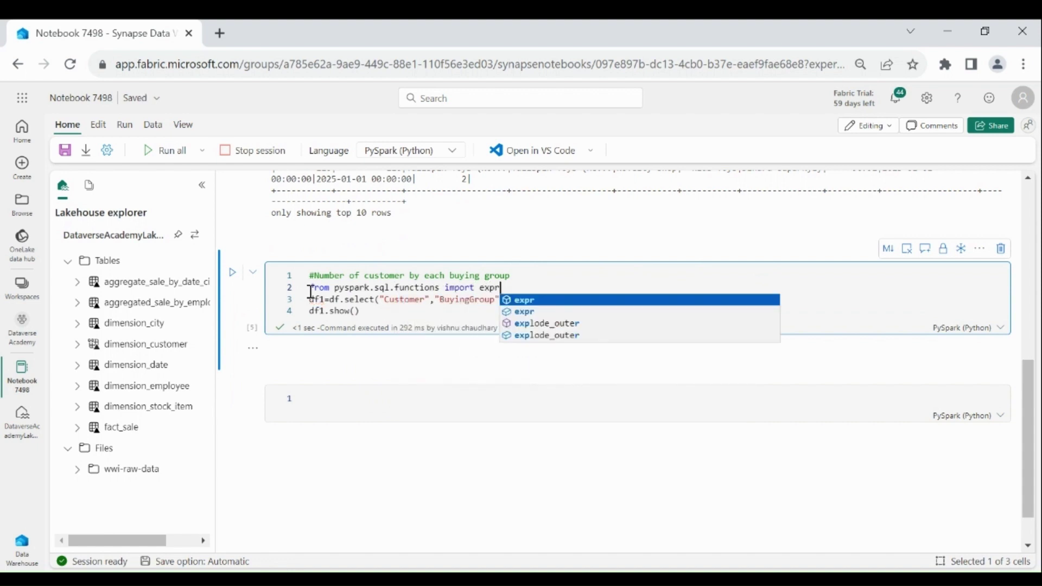
{"action": "left_click", "coordinate": [526, 279]}
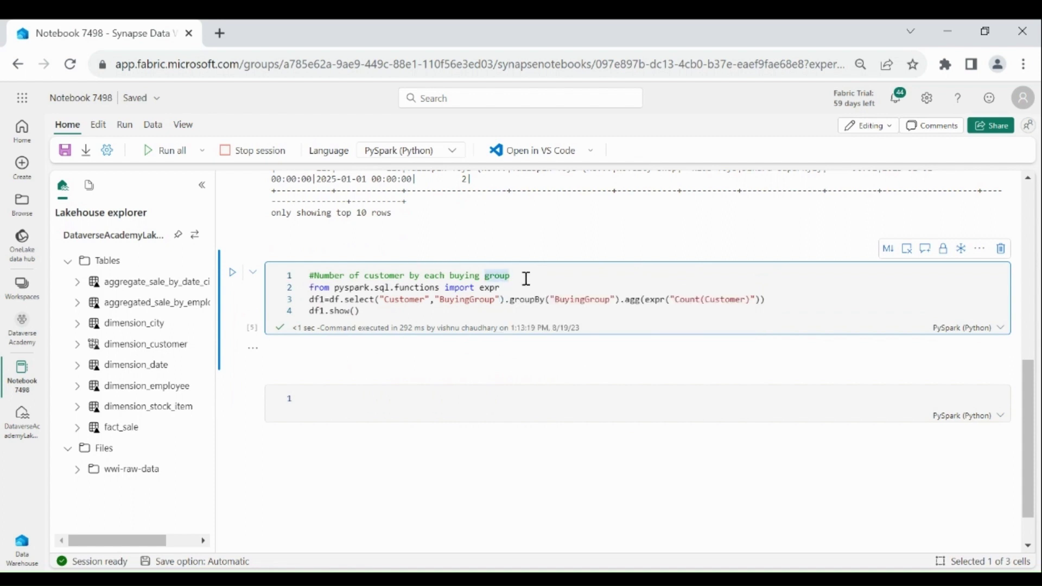
Step: Run the count cell and review the per-group counts, highlighting the N/A group with 1 customer
{"action": "key", "text": "shift+Return"}
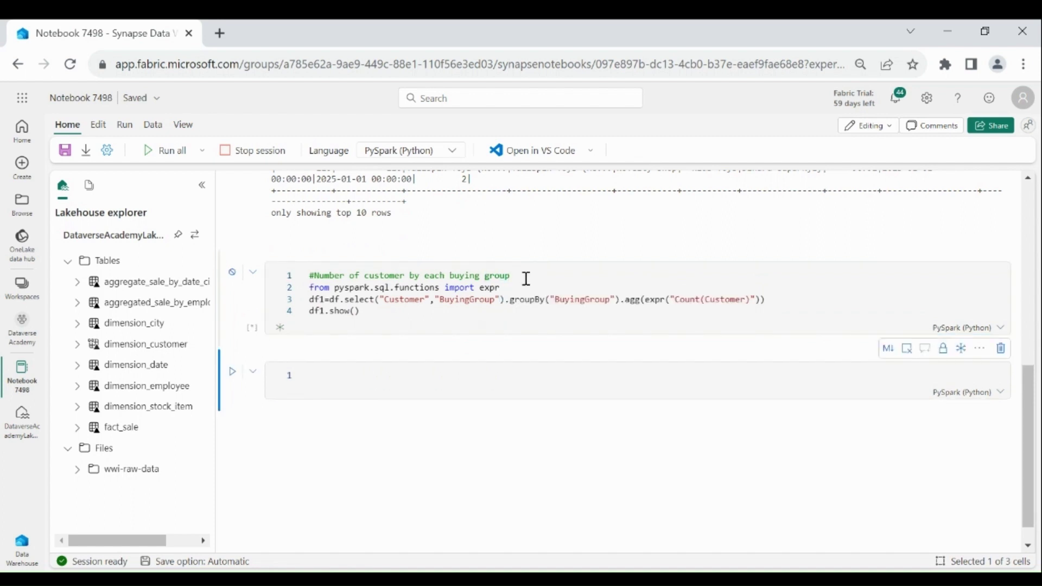
{"action": "left_click_drag", "start_coordinate": [438, 449], "coordinate": [262, 388]}
{"action": "left_click", "coordinate": [479, 399]}
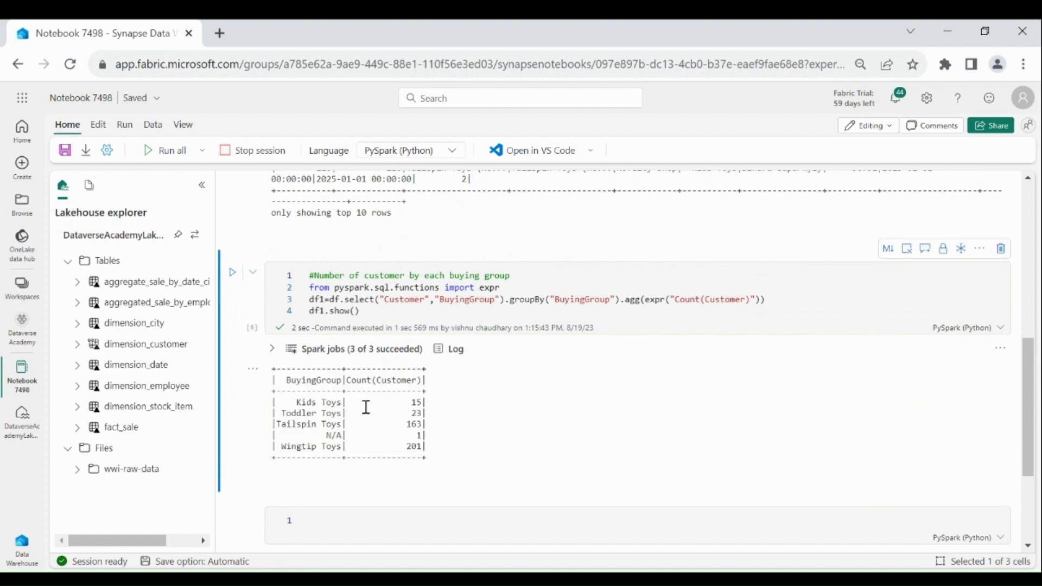
{"action": "double_click", "coordinate": [418, 403]}
{"action": "left_click", "coordinate": [408, 429]}
{"action": "left_click_drag", "start_coordinate": [326, 435], "coordinate": [422, 435]}
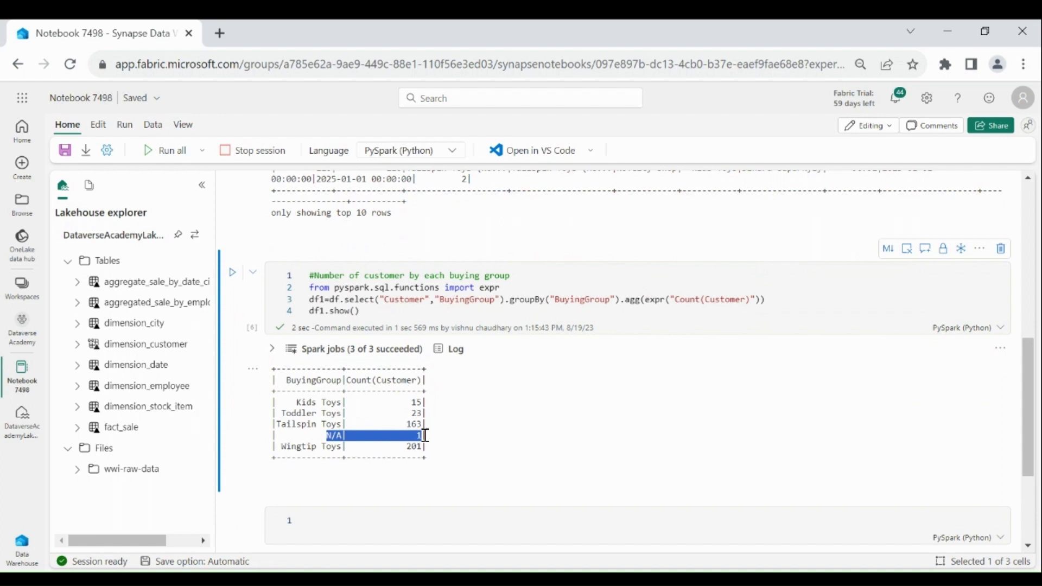
{"action": "left_click_drag", "start_coordinate": [327, 435], "coordinate": [424, 435]}
{"action": "left_click", "coordinate": [429, 443]}
{"action": "left_click_drag", "start_coordinate": [428, 437], "coordinate": [325, 441]}
Step: Insert .where(expr("")) before .groupBy on line 3 of the count code
{"action": "left_click", "coordinate": [323, 441]}
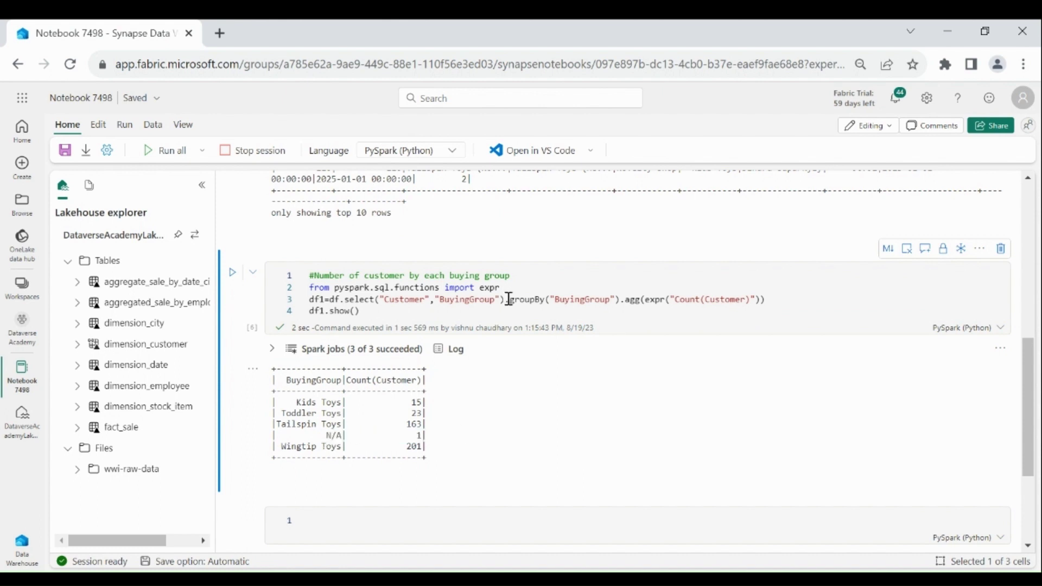
{"action": "double_click", "coordinate": [510, 300]}
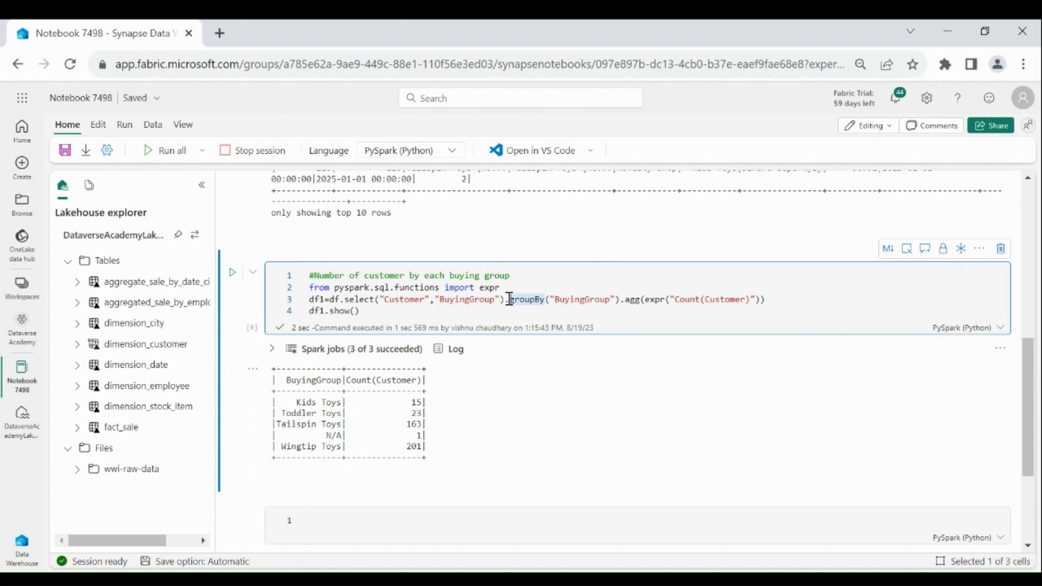
{"action": "type", "text": "where()"}
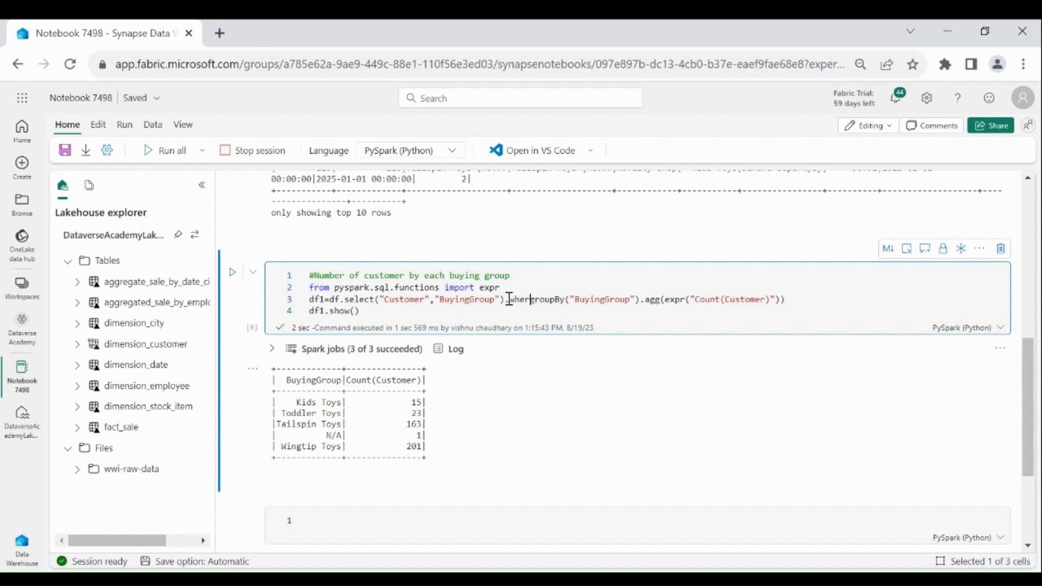
{"action": "type", "text": "."}
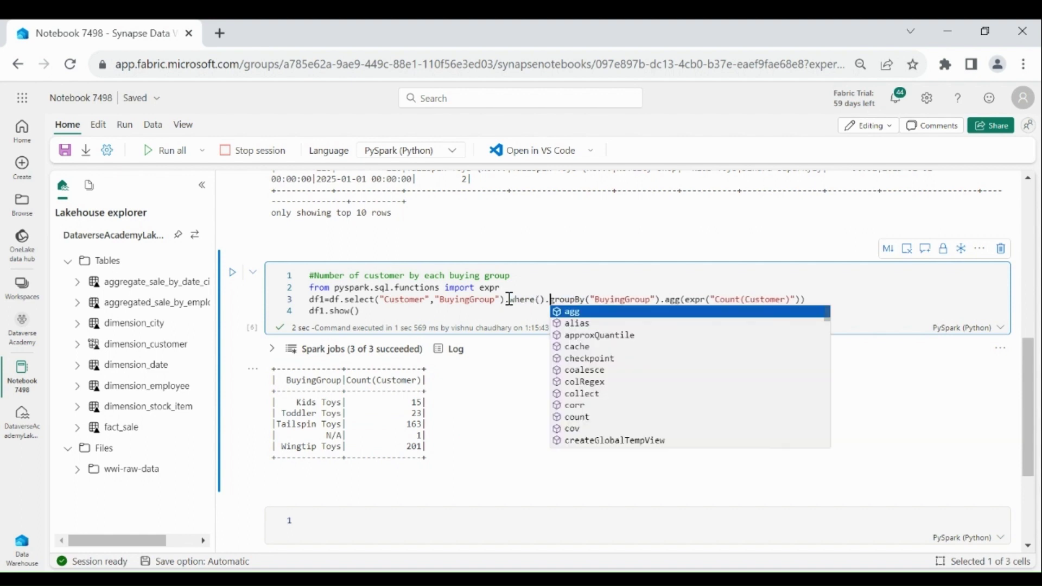
{"action": "key", "text": "Escape"}
{"action": "key", "text": "Left"}
{"action": "key", "text": "Left"}
{"action": "type", "text": "expr"}
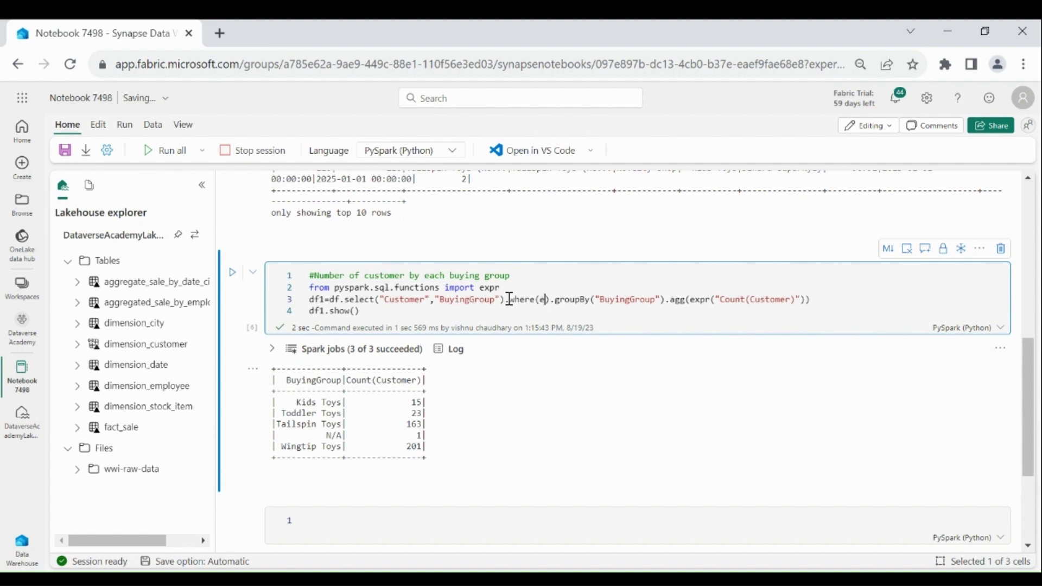
{"action": "type", "text": "("}
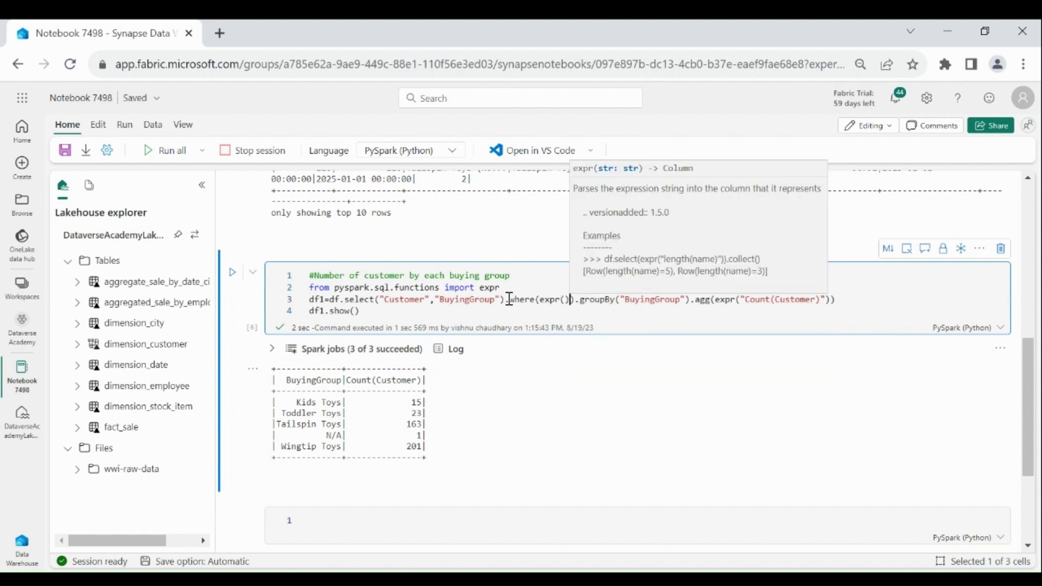
{"action": "type", "text": "\""}
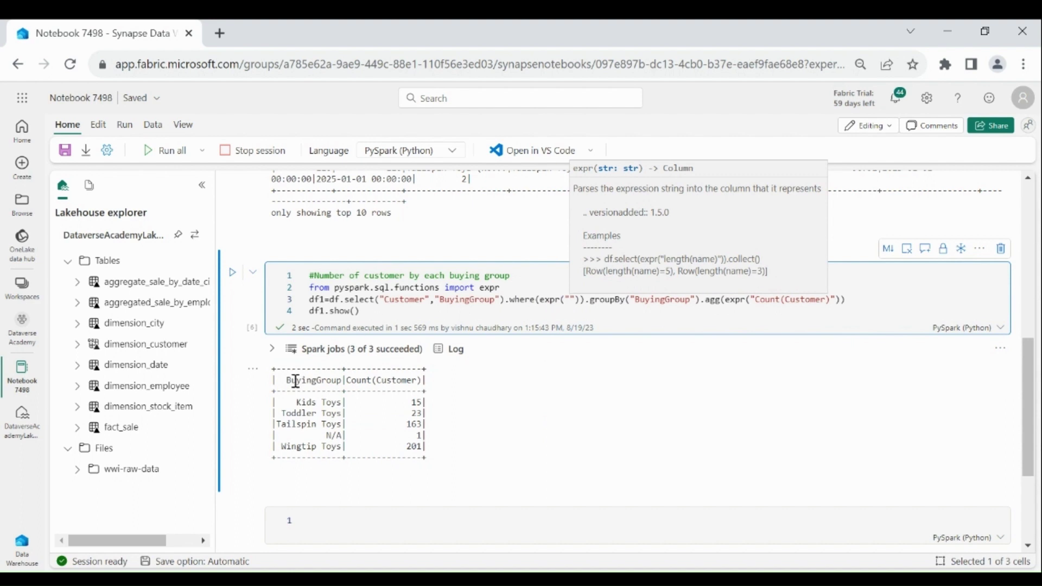
Step: Fill in the filter condition as BuyingGroup<>'N/A'
{"action": "left_click_drag", "start_coordinate": [286, 379], "coordinate": [343, 380]}
{"action": "key", "text": "ctrl+c"}
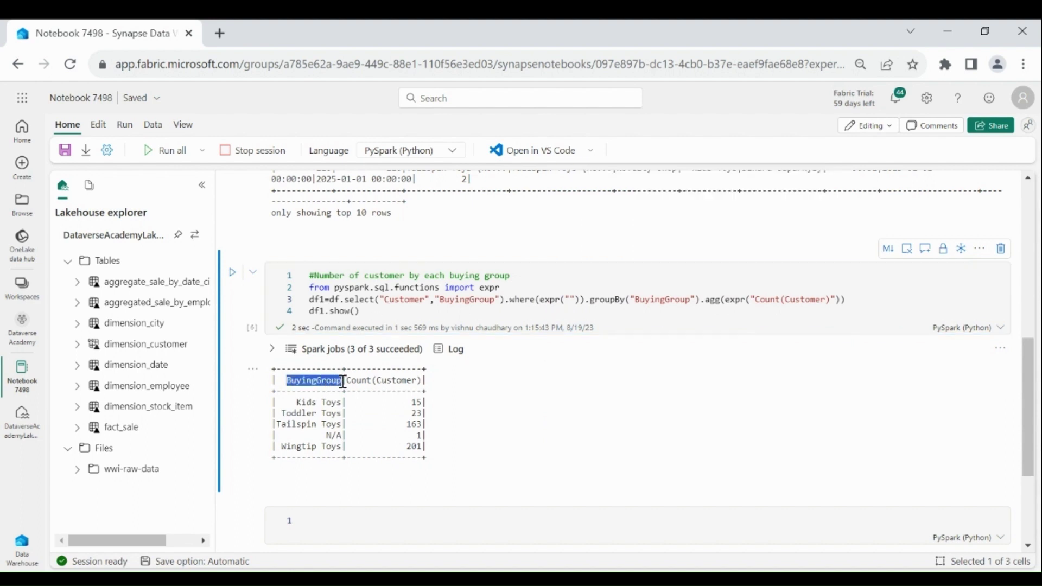
{"action": "left_click", "coordinate": [569, 299]}
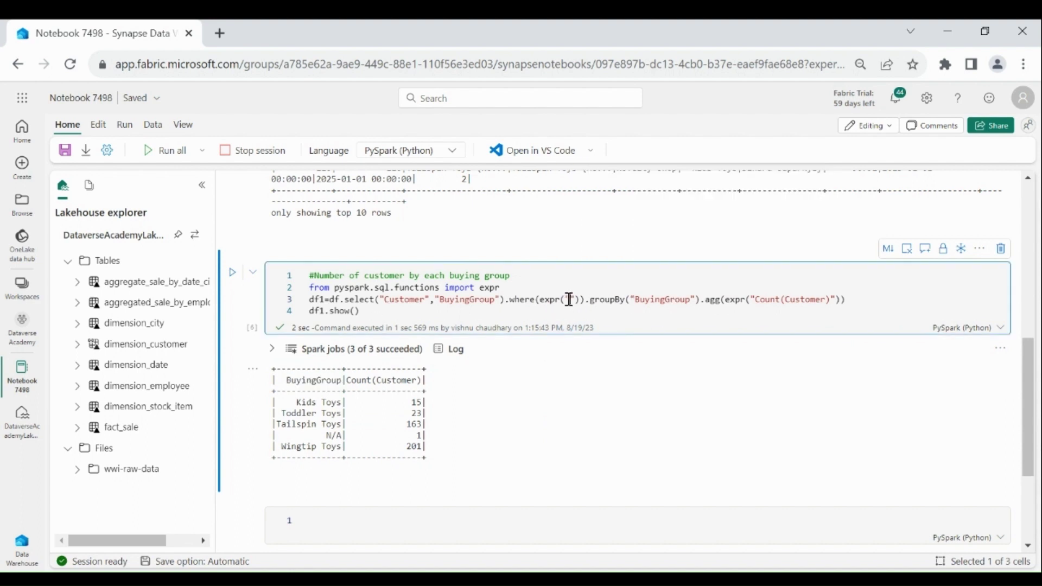
{"action": "key", "text": "ctrl+v"}
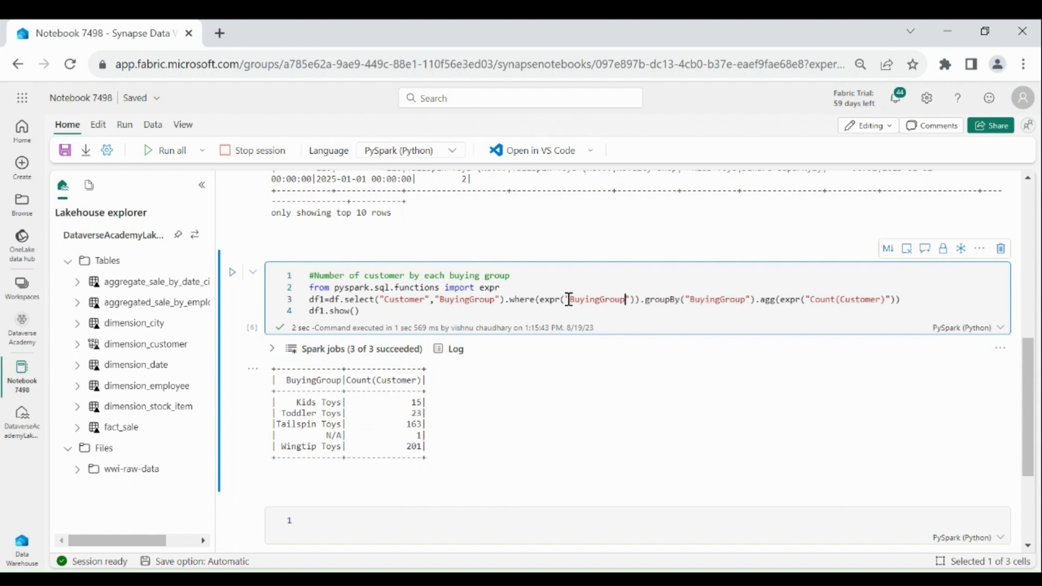
{"action": "type", "text": "<>'"}
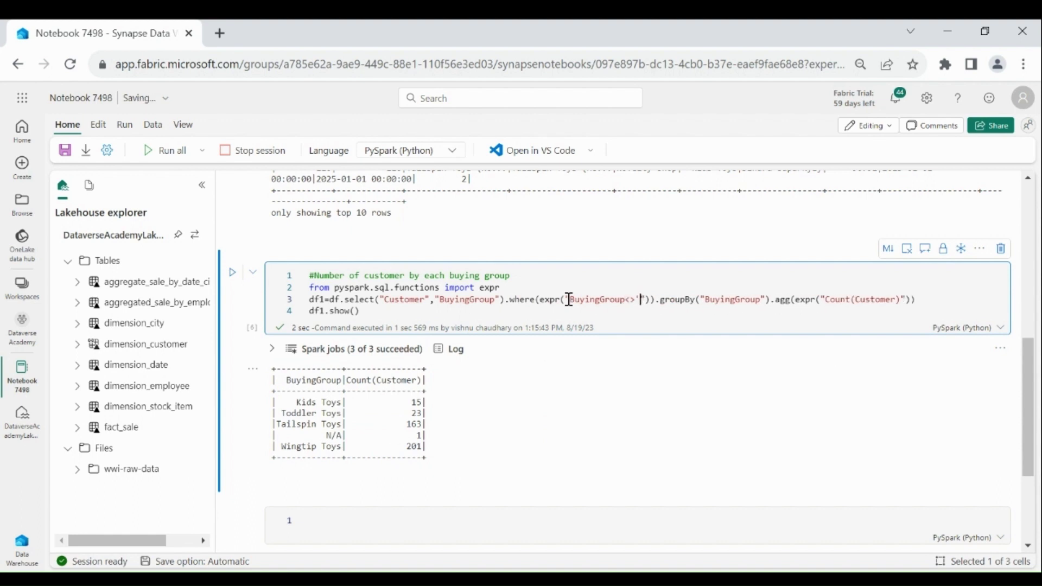
{"action": "type", "text": "'"}
{"action": "key", "text": "Left"}
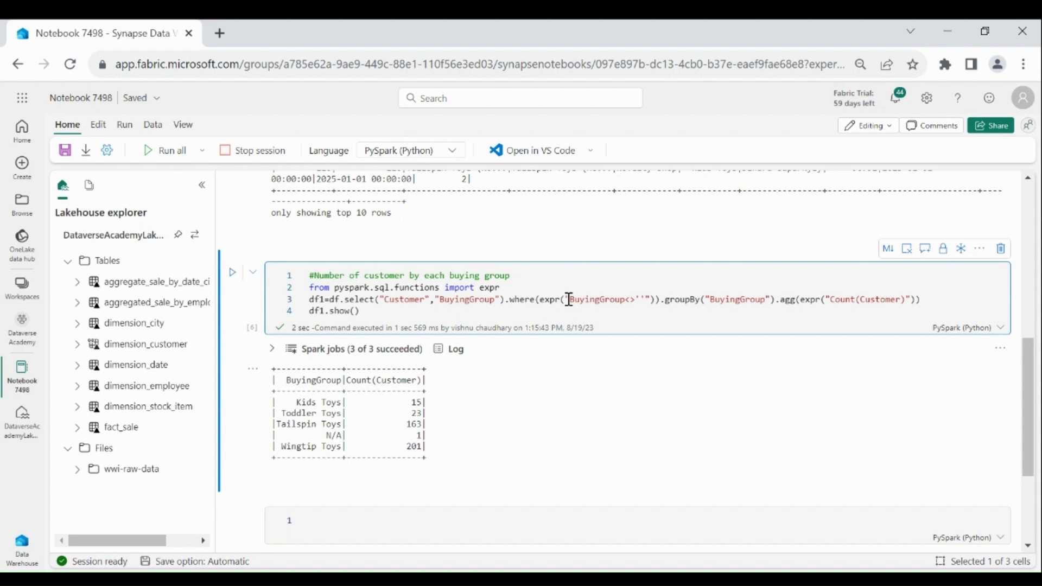
{"action": "type", "text": "N/A"}
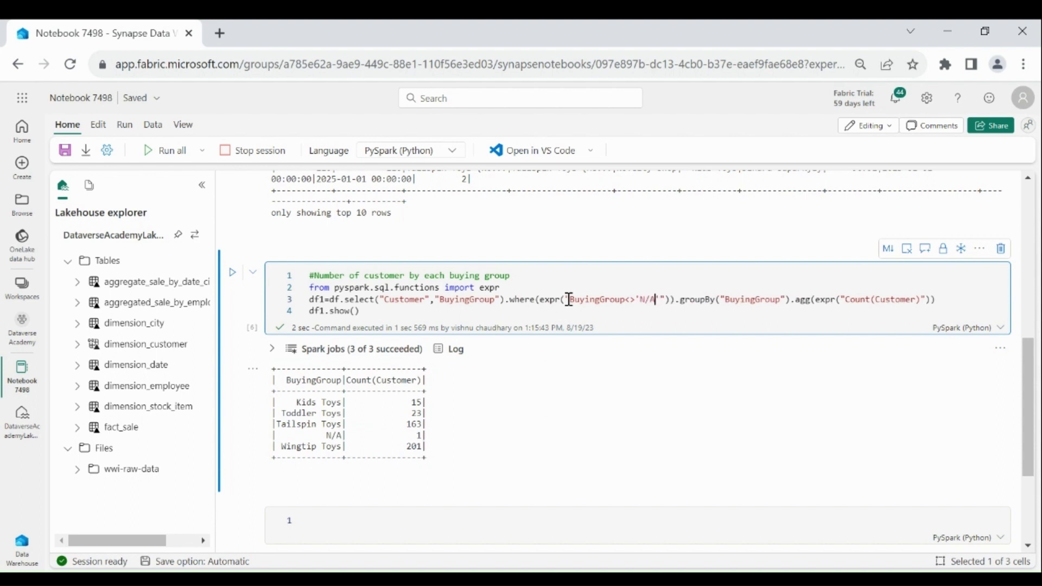
{"action": "left_click", "coordinate": [569, 301]}
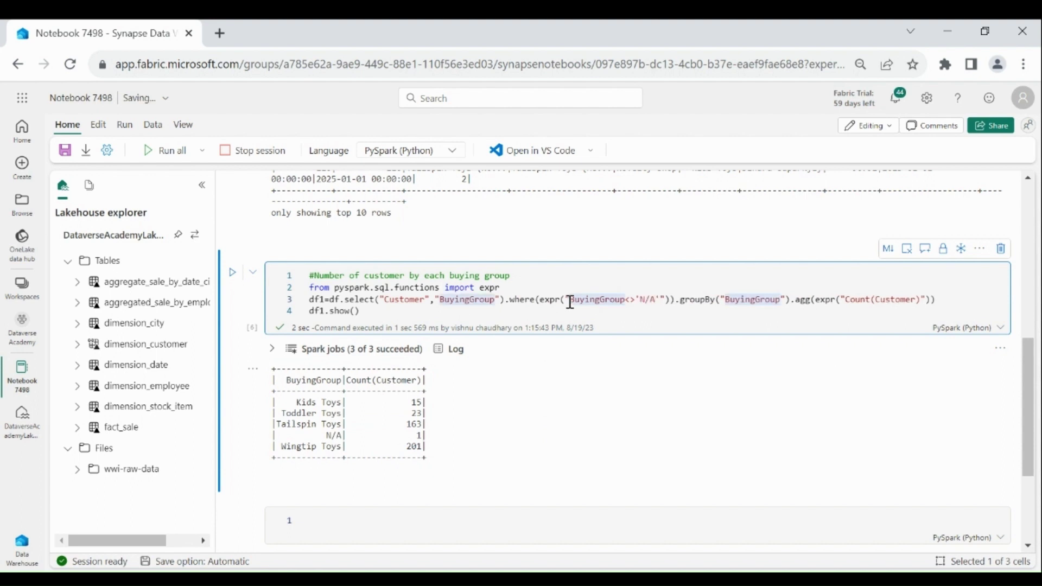
Step: Rerun the cell and confirm only Kids, Toddler, Tailspin and Wingtip Toys counts remain
{"action": "key", "text": "shift+Return"}
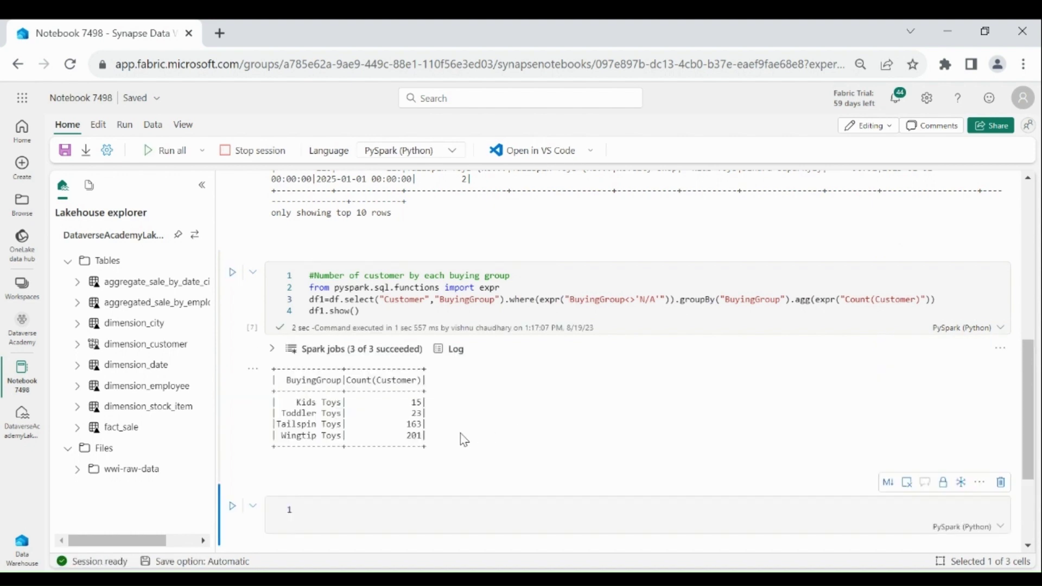
{"action": "left_click_drag", "start_coordinate": [445, 439], "coordinate": [288, 382]}
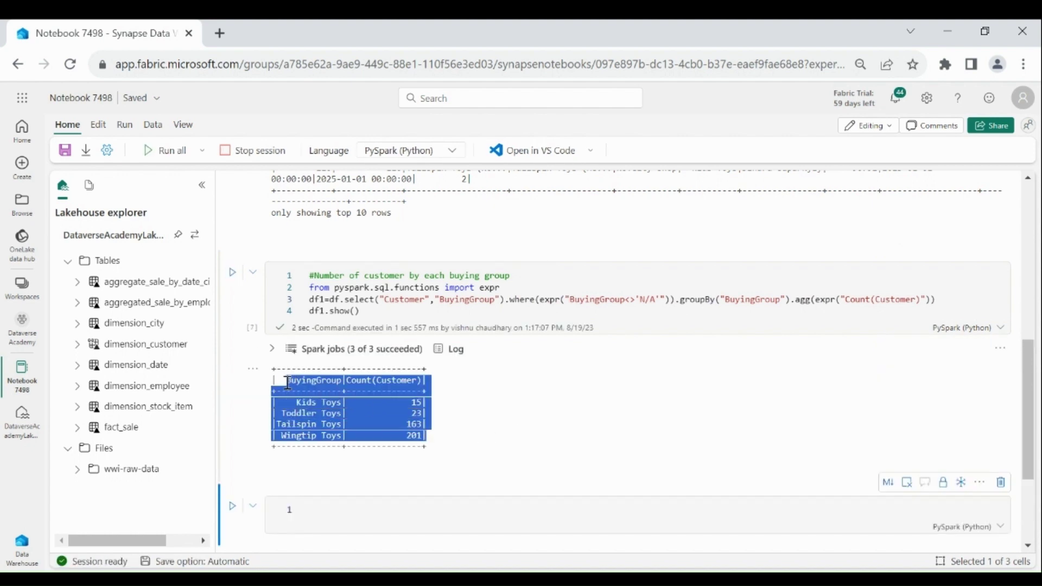
{"action": "left_click", "coordinate": [443, 423]}
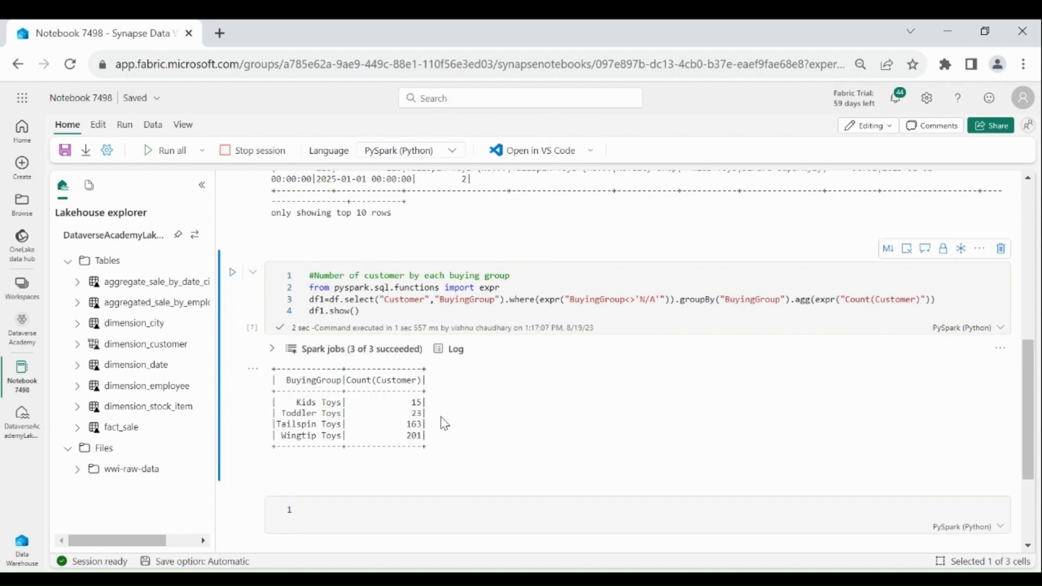